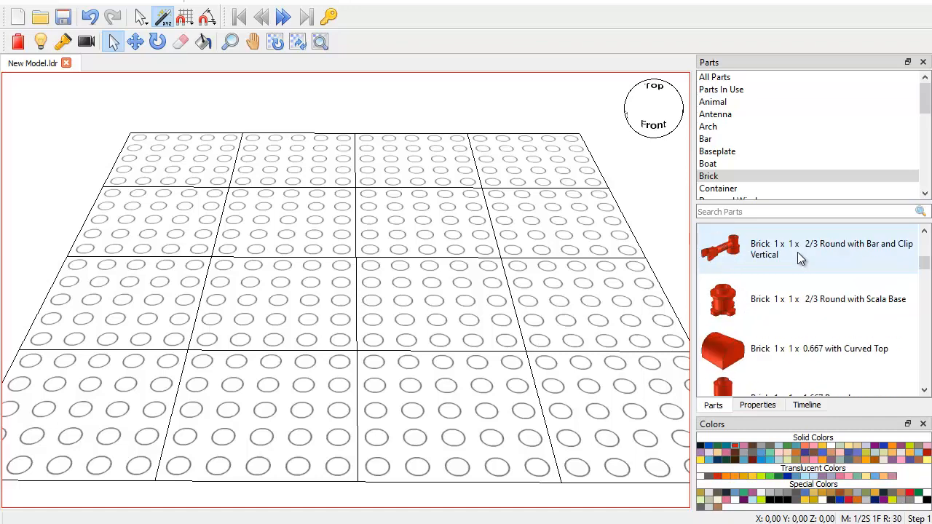
Step: Place a green Brick 2 x 2 Round Type 1 near the back-left area of the empty grid
scroll(797, 252, down, 5)
scroll(798, 252, down, 10)
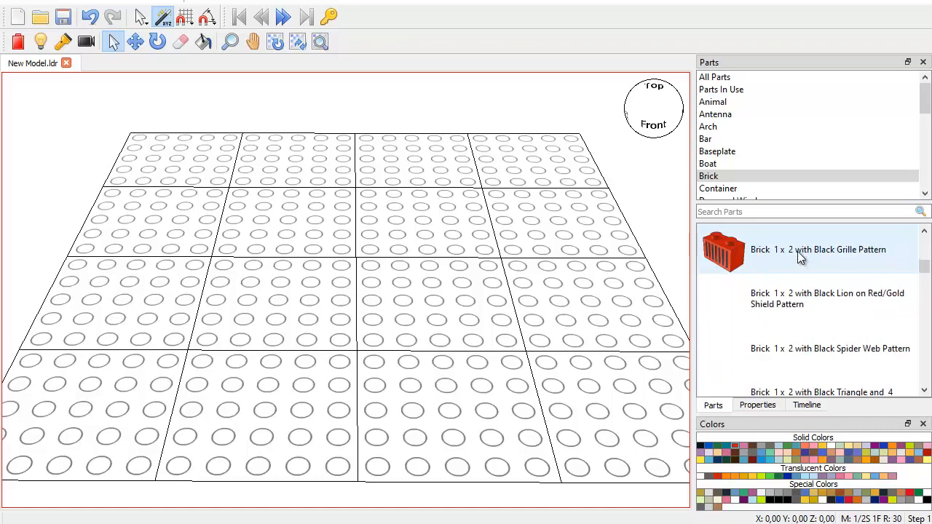
scroll(797, 256, down, 10)
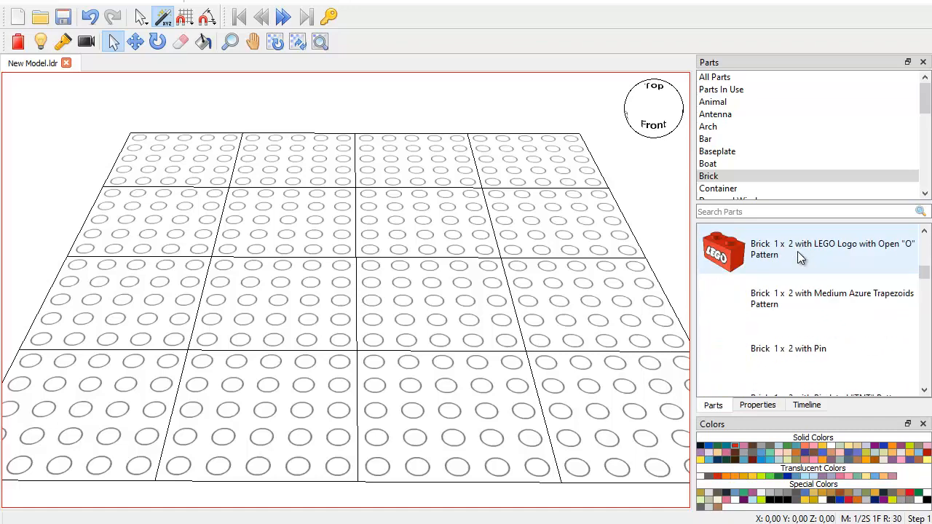
scroll(798, 251, down, 8)
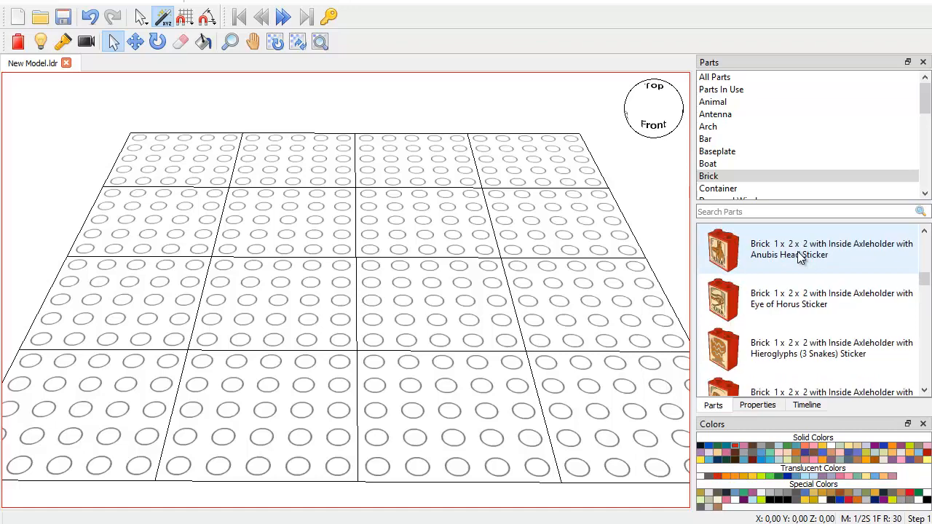
scroll(797, 251, down, 3)
scroll(797, 251, down, 10)
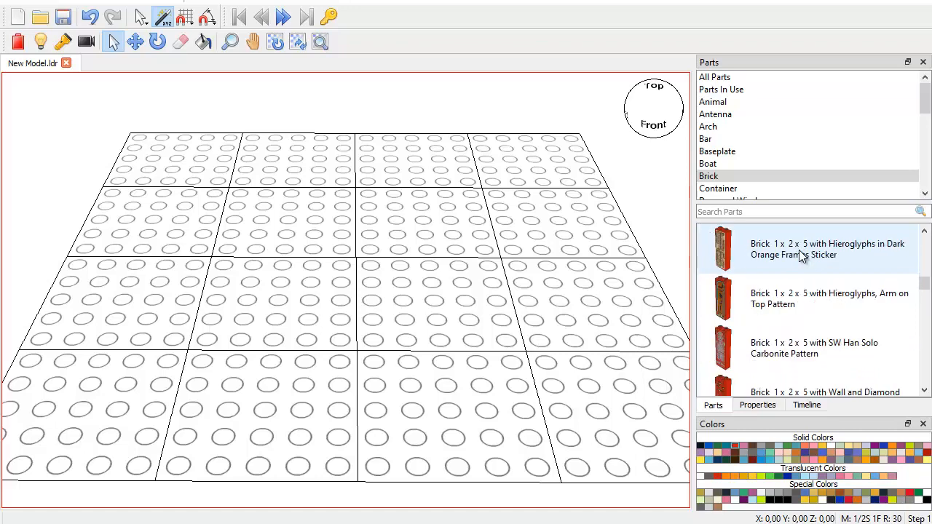
scroll(799, 250, down, 10)
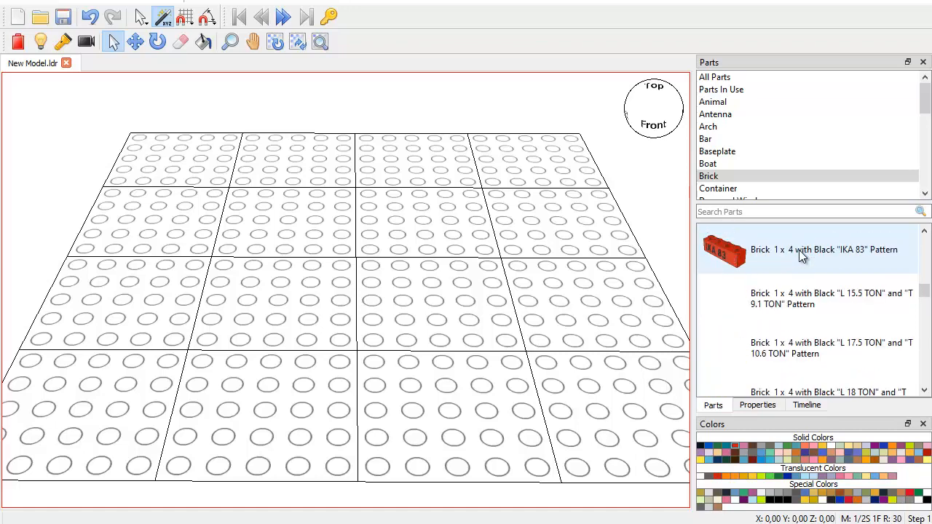
scroll(799, 249, down, 10)
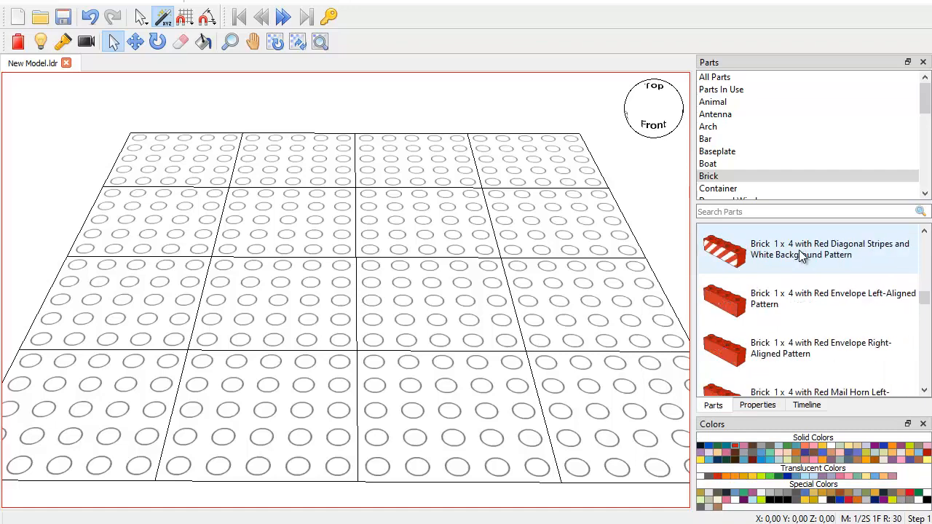
scroll(801, 255, down, 10)
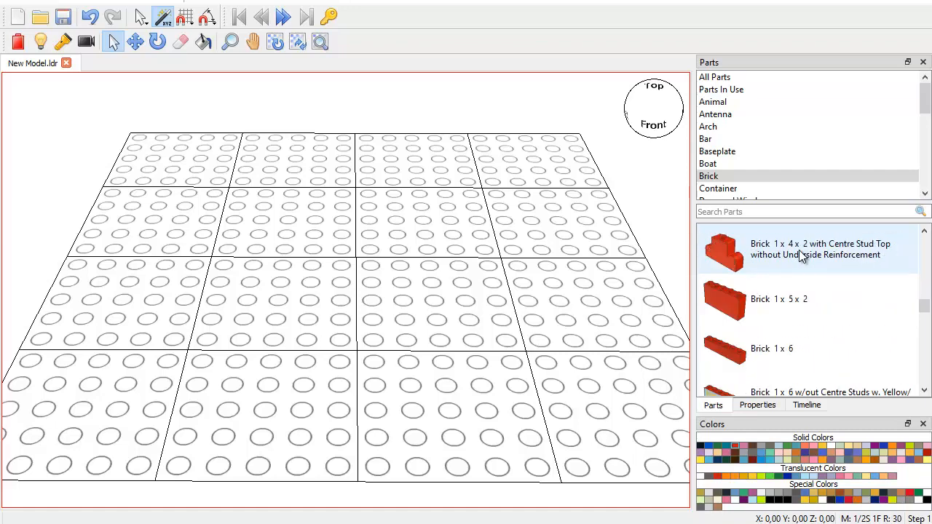
scroll(798, 250, down, 10)
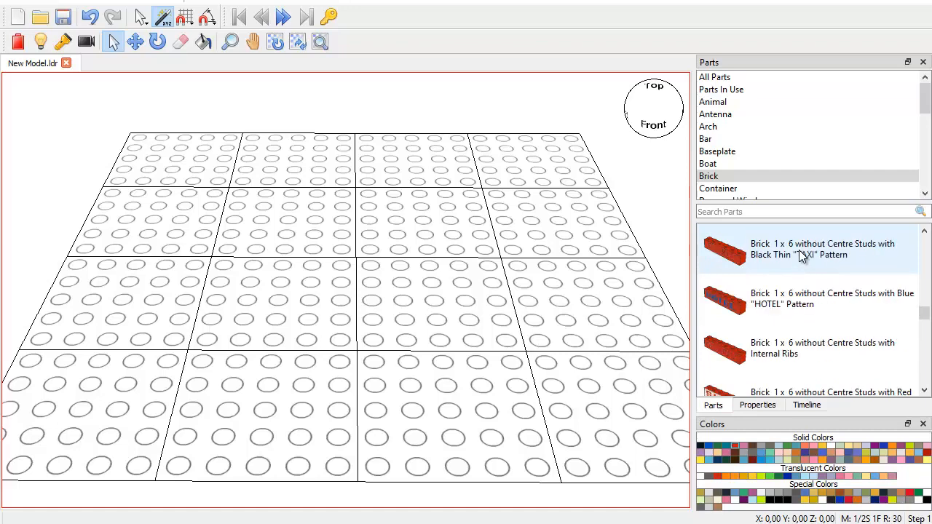
scroll(800, 252, down, 10)
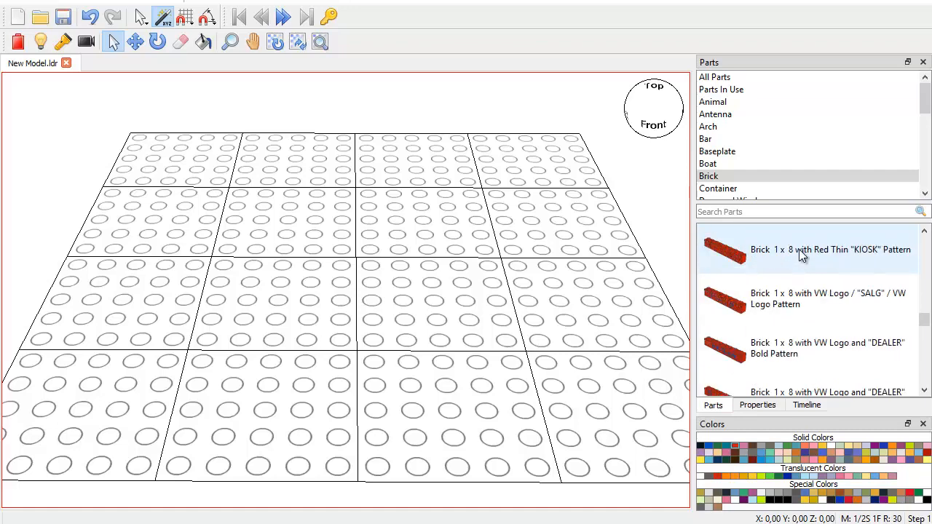
scroll(799, 248, down, 3)
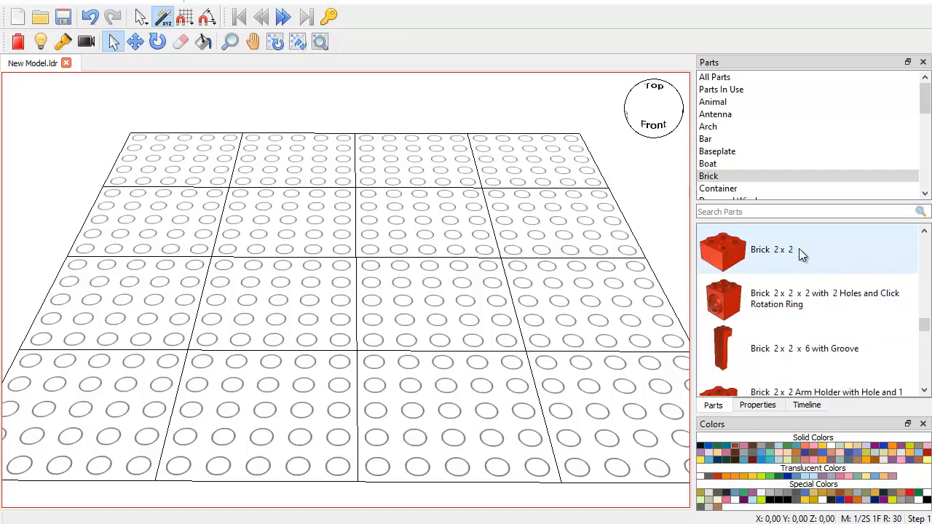
scroll(799, 249, down, 5)
scroll(798, 248, down, 2)
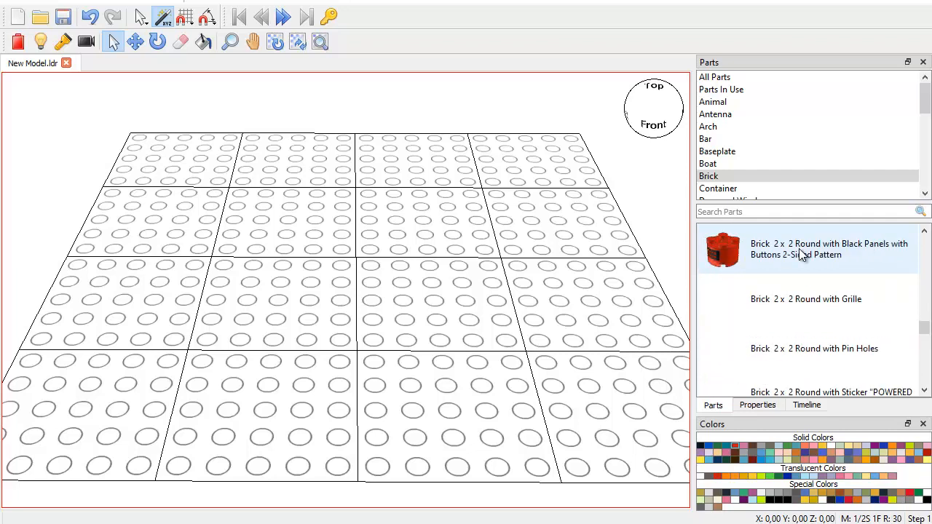
scroll(799, 249, up, 1)
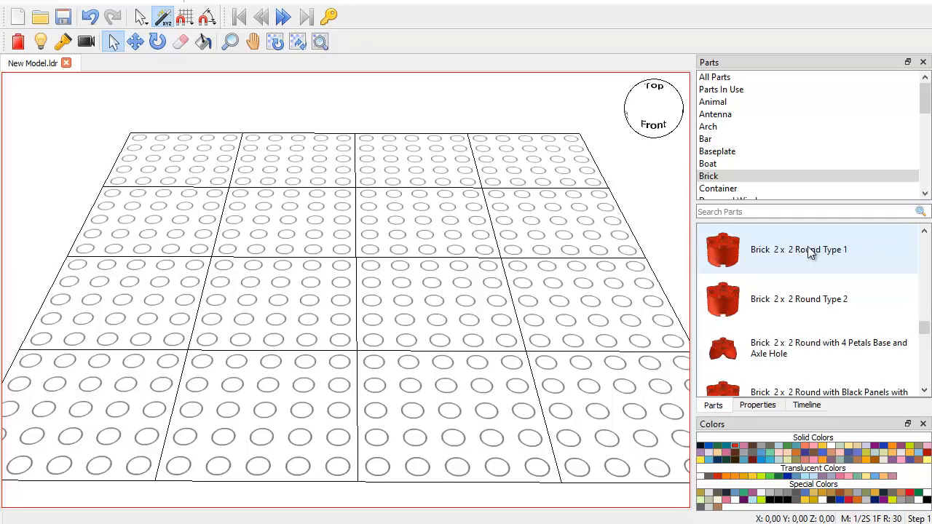
scroll(807, 246, up, 1)
scroll(807, 246, down, 1)
click(787, 452)
drag(728, 255, 213, 153)
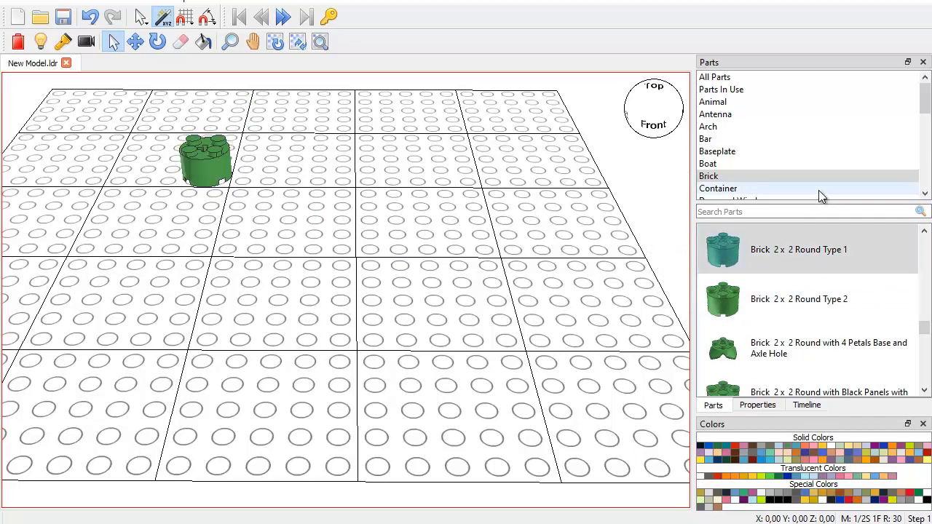
Step: Place a yellow Slope Brick 33 3 x 2 Inverted without Ribs between Studs just in front of the green round brick
scroll(770, 134, down, 3)
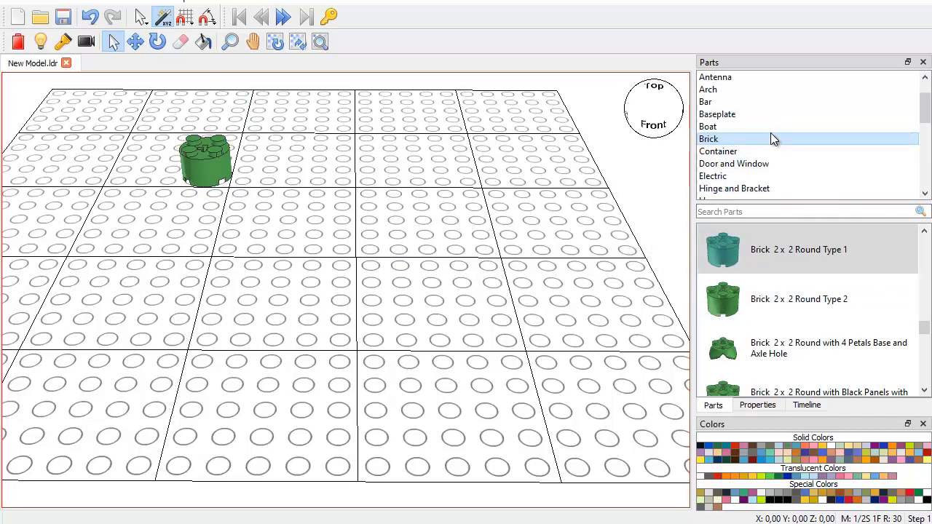
scroll(770, 138, down, 1)
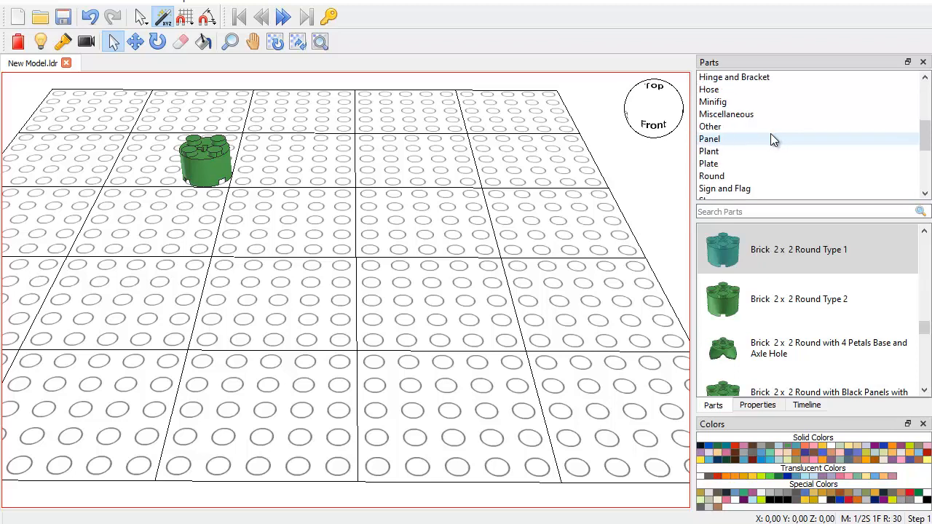
scroll(770, 138, down, 1)
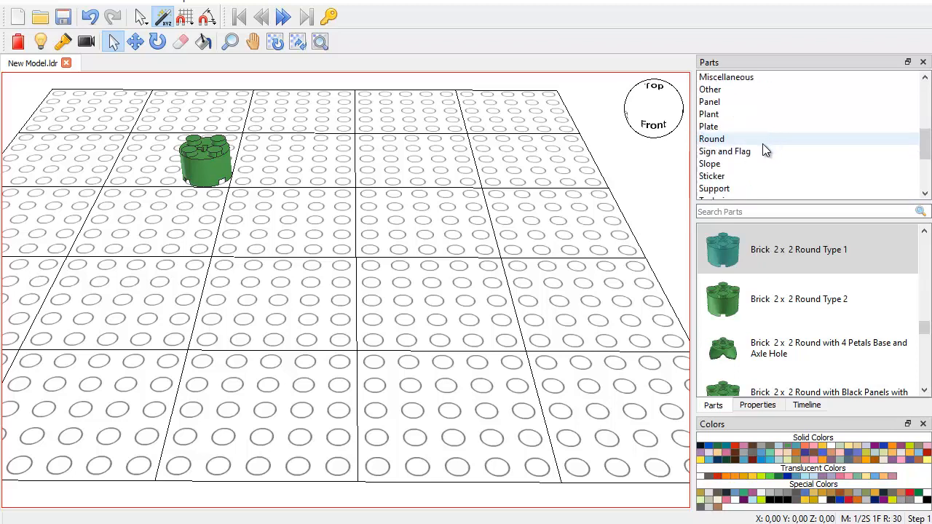
click(725, 166)
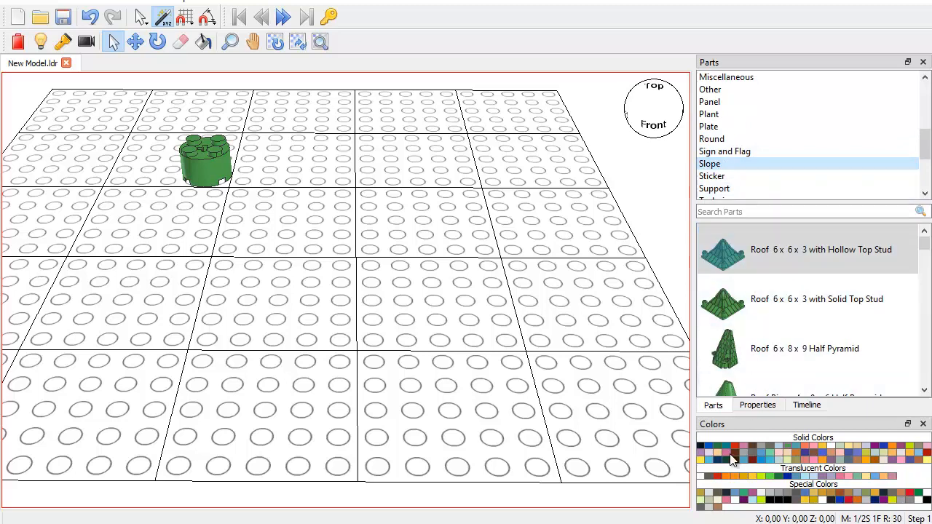
click(700, 460)
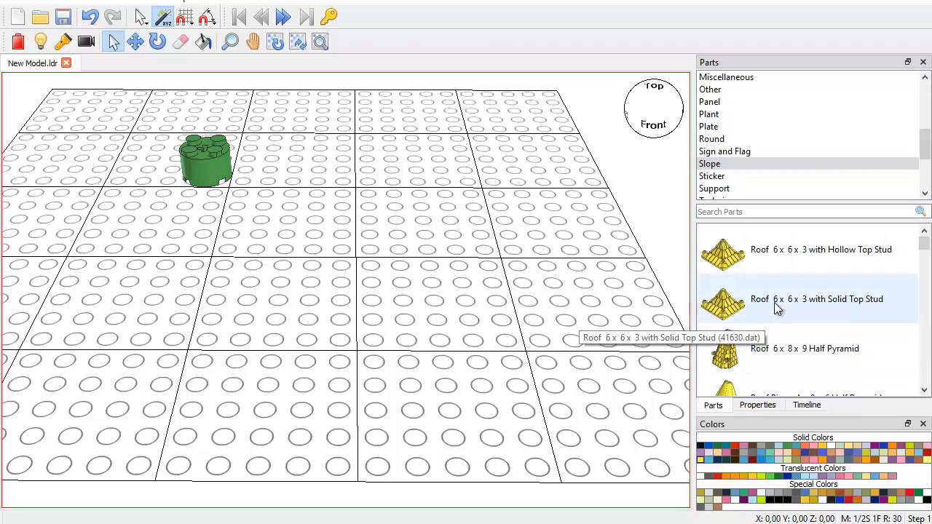
scroll(774, 302, down, 15)
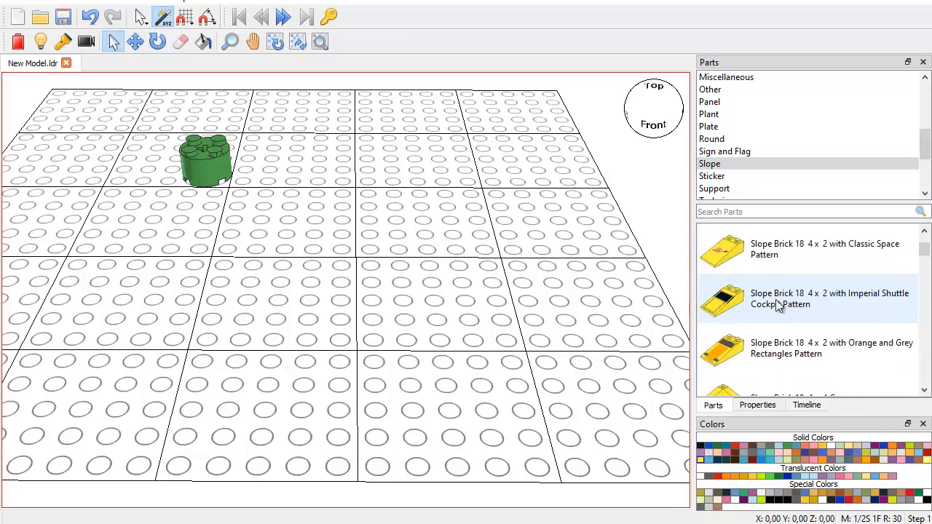
scroll(778, 305, down, 10)
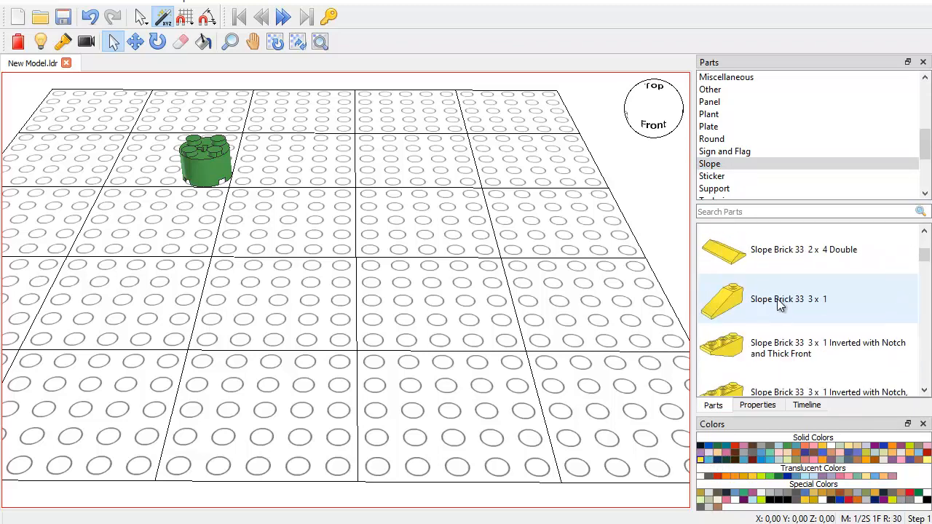
scroll(778, 300, down, 5)
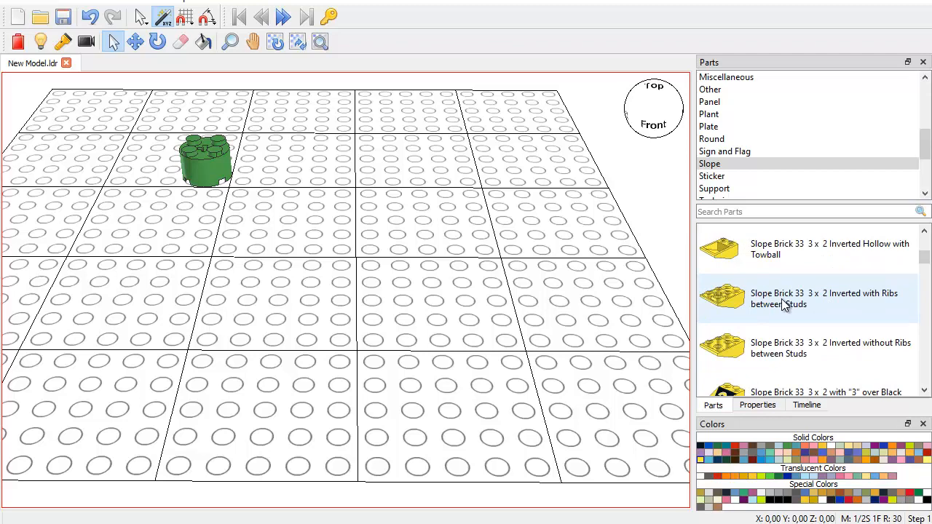
drag(754, 348, 176, 192)
click(329, 254)
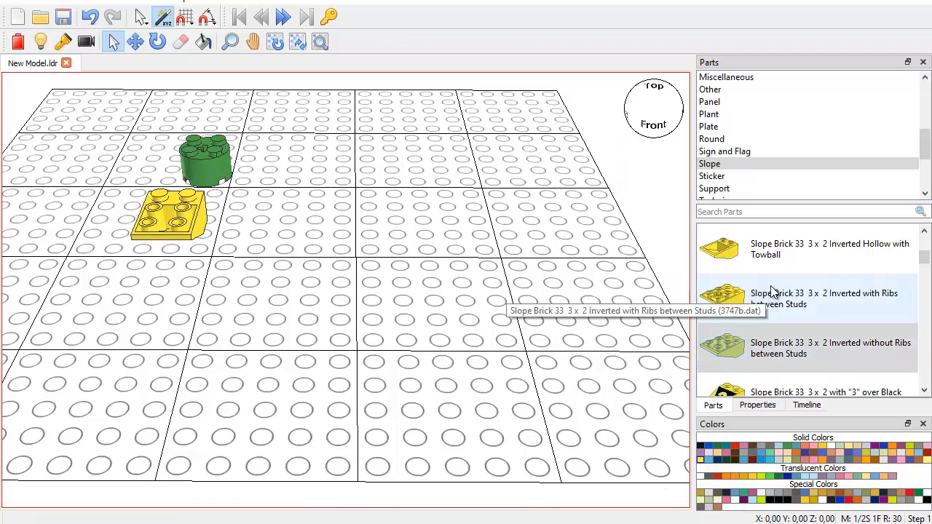
Step: Place a yellow Slope Brick 33 3 x 1 in front of the inverted slope, at about X -140, Y -40, Z 24
scroll(773, 291, down, 3)
scroll(773, 291, up, 3)
scroll(774, 291, up, 5)
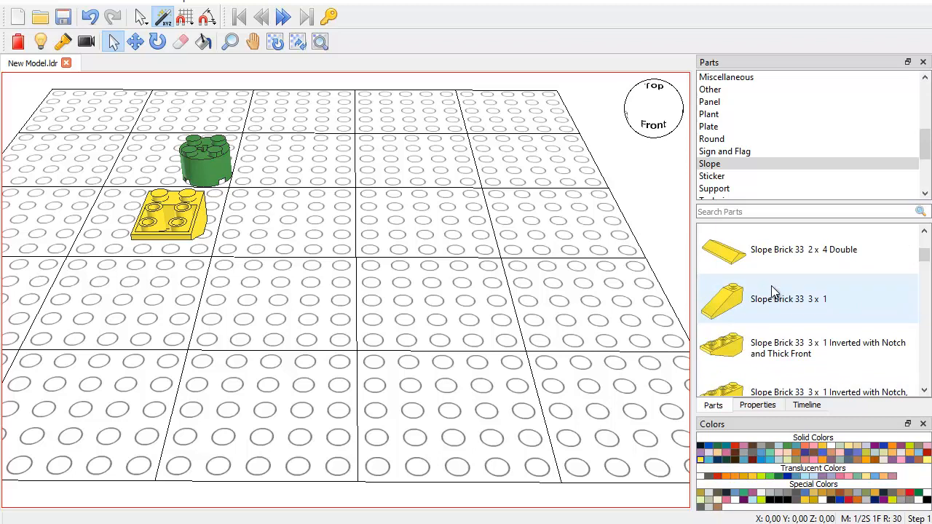
drag(774, 294, 161, 276)
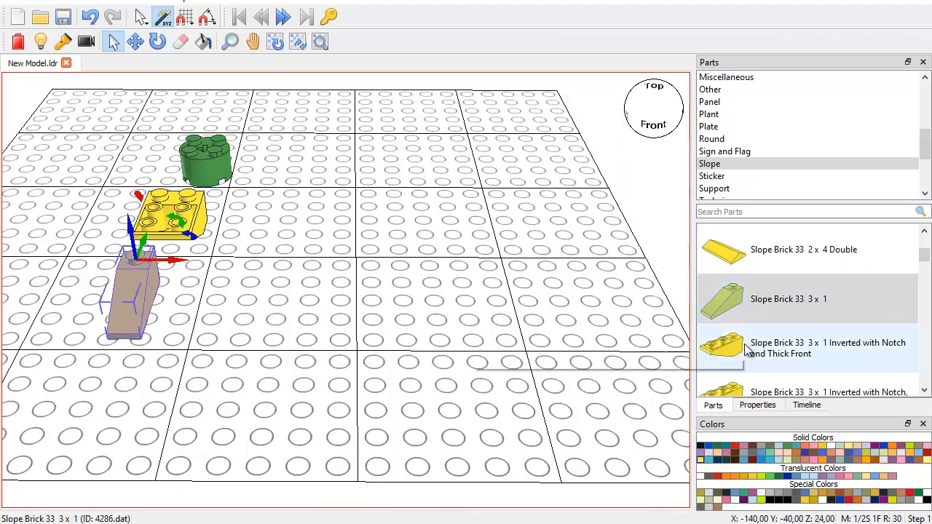
Step: Add a yellow Slope Brick 33 3 x 1 Inverted with Notch, Stud Blocker and Thick Front at about X -90, Y -60, Z 24
scroll(768, 342, down, 3)
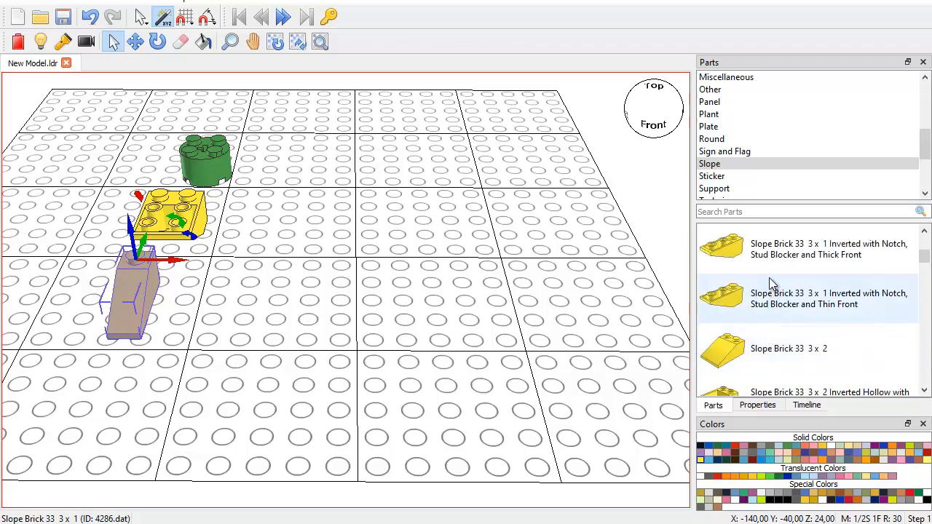
drag(773, 256, 217, 277)
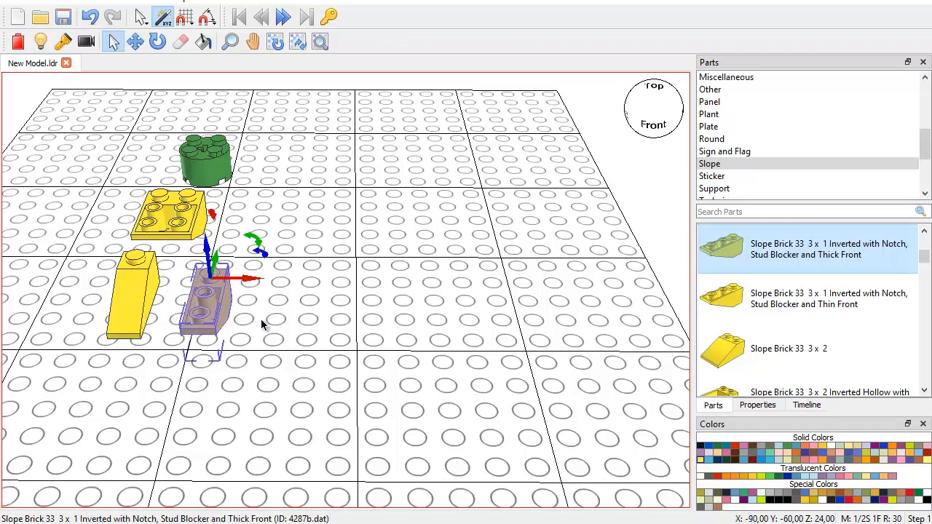
click(339, 343)
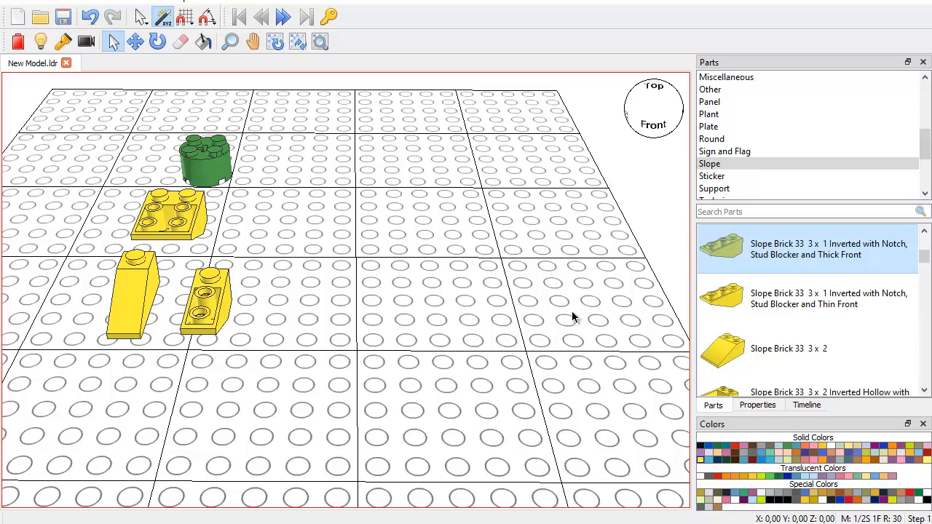
Step: Place a red Slope Brick 45 2 x 2 to the right of the green round brick and the yellow 3 x 2 inverted slope
scroll(797, 295, up, 2)
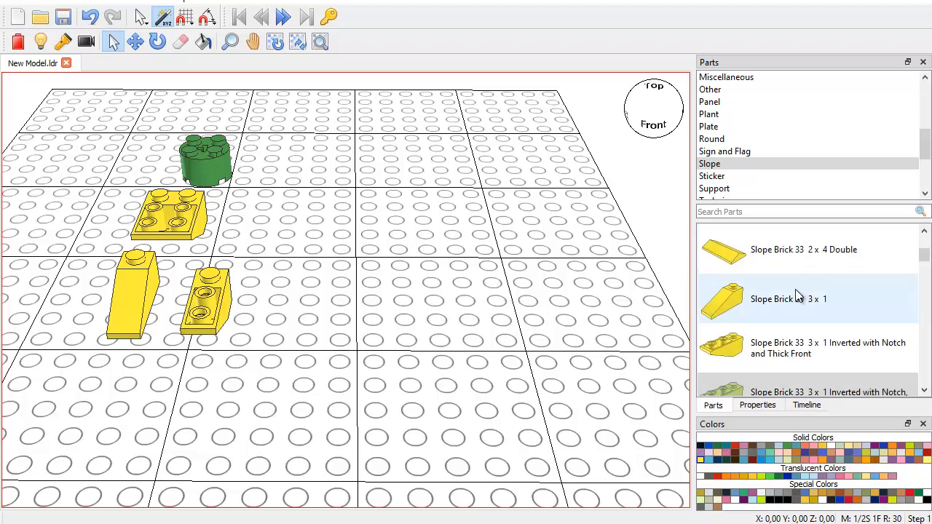
scroll(798, 295, down, 15)
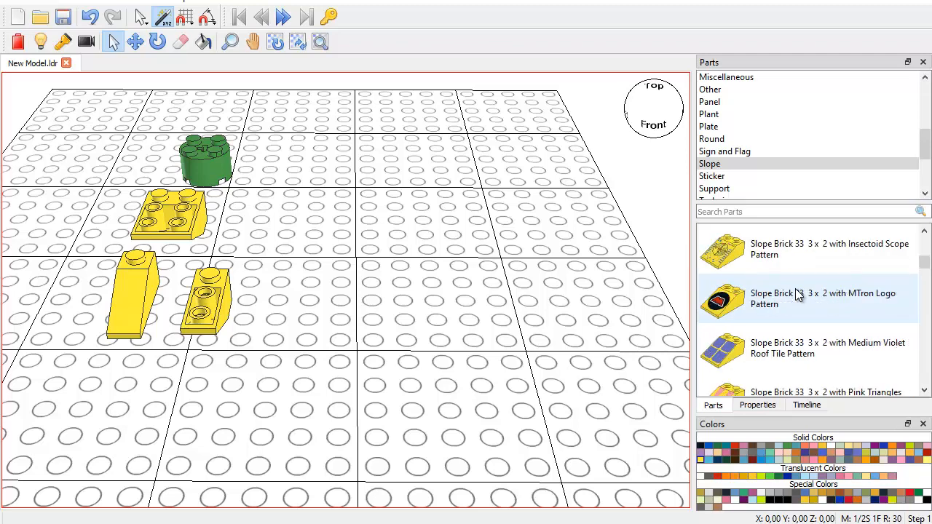
scroll(798, 295, down, 15)
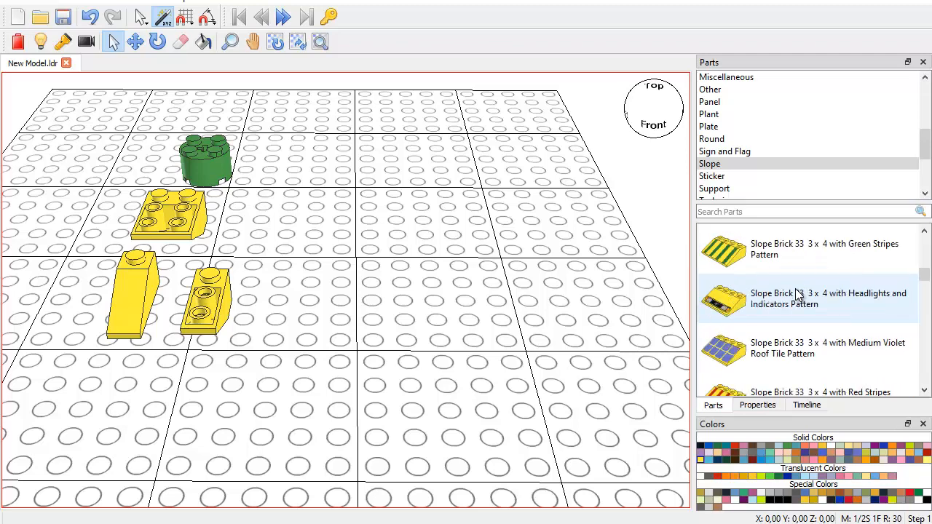
scroll(798, 295, down, 15)
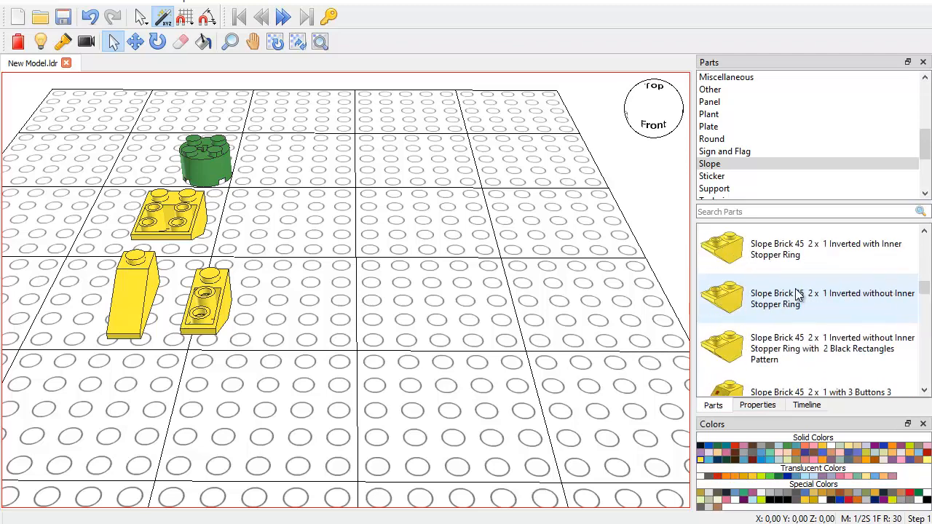
scroll(795, 292, down, 8)
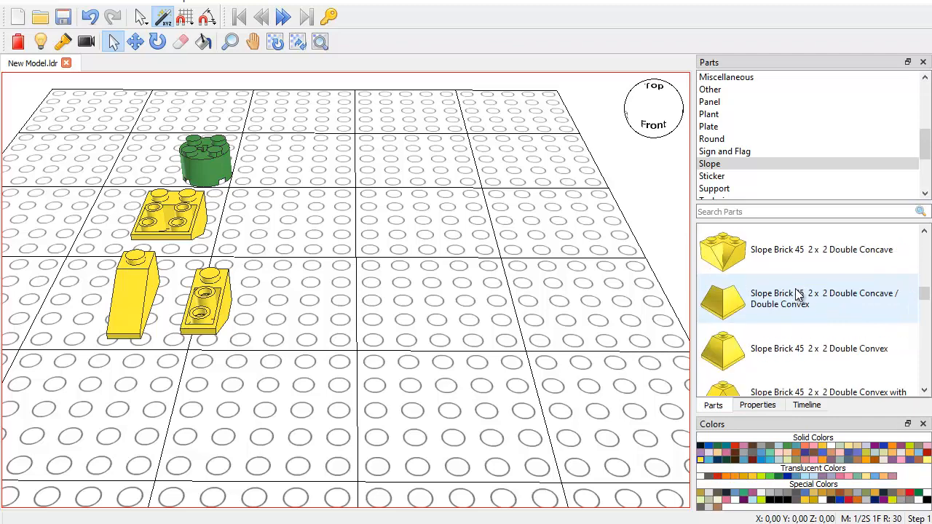
scroll(795, 291, up, 2)
click(734, 447)
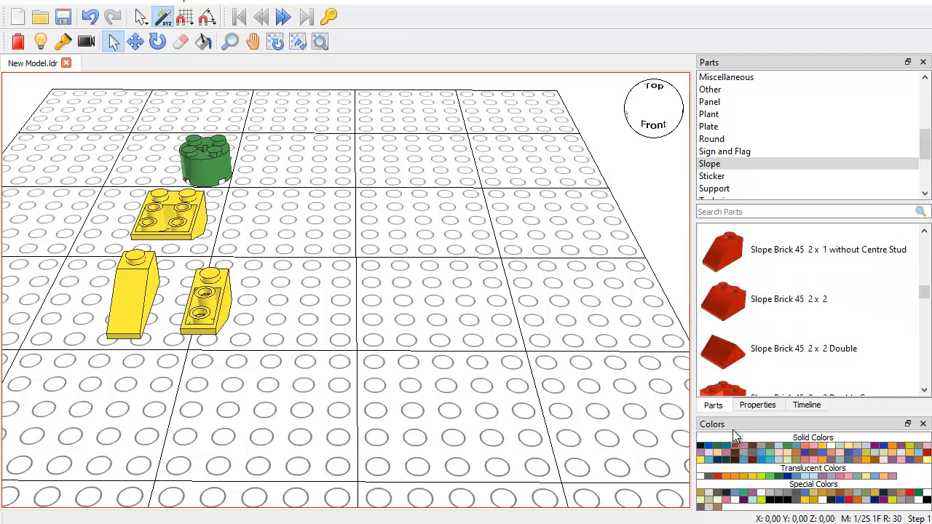
drag(720, 304, 278, 186)
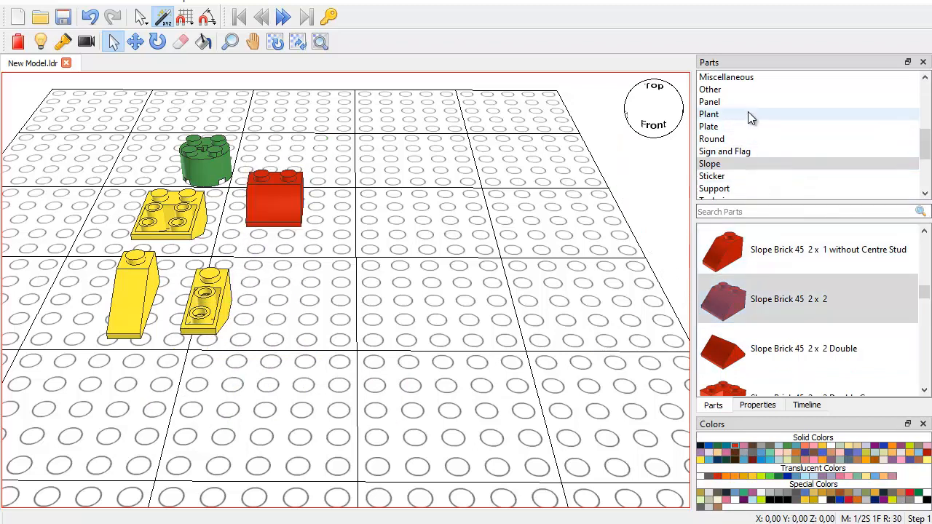
Step: Place a white Brick 1 x 1 with Eye with Pupil Highlight Pattern in front of the red slope, at about X -60, Y -30, Z 24
scroll(743, 120, up, 2)
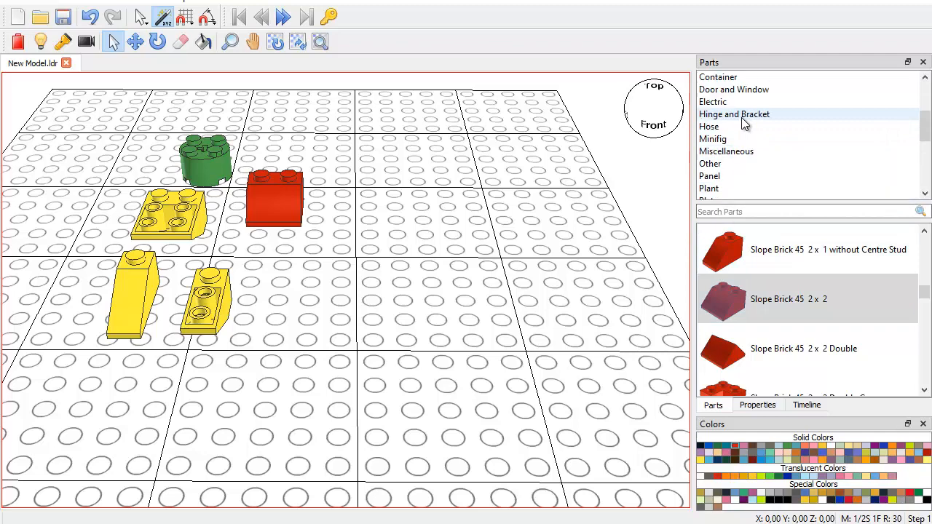
scroll(741, 121, up, 2)
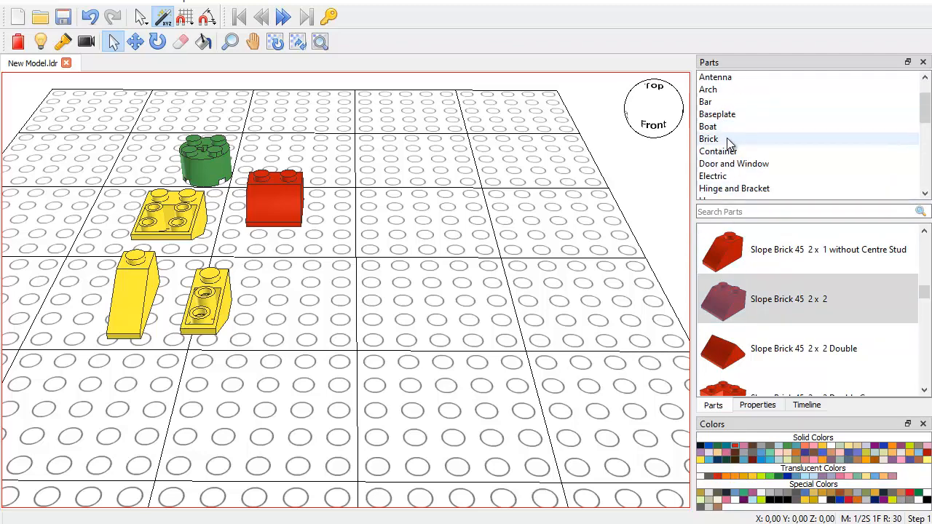
click(730, 140)
scroll(758, 283, down, 3)
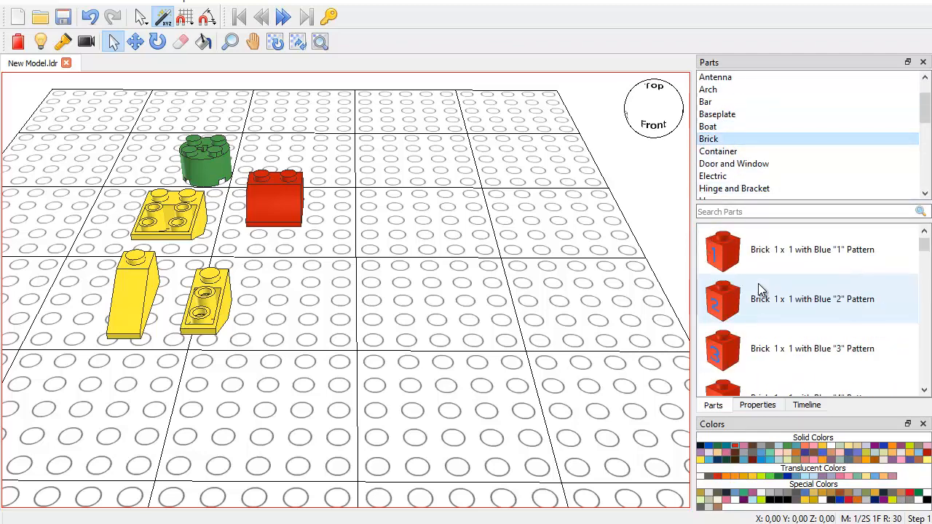
scroll(758, 283, up, 1)
scroll(758, 286, up, 1)
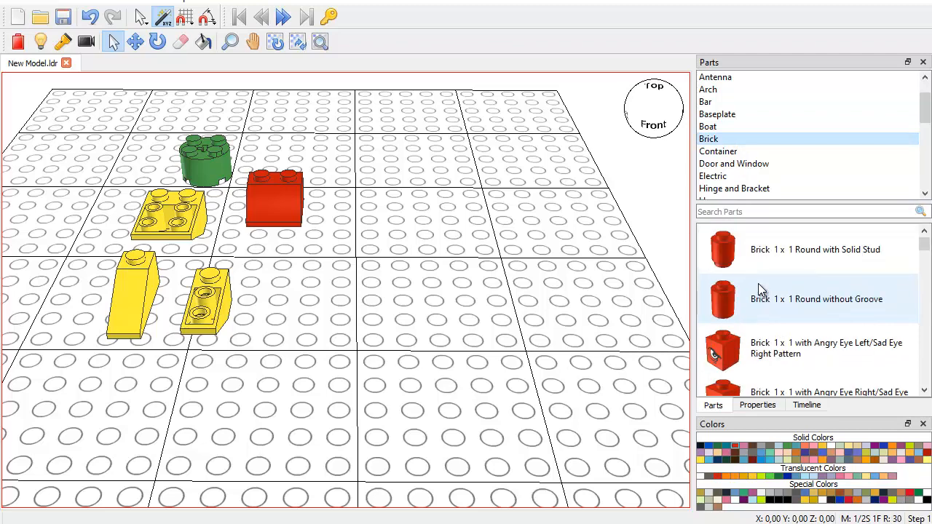
scroll(758, 286, down, 1)
scroll(760, 286, down, 20)
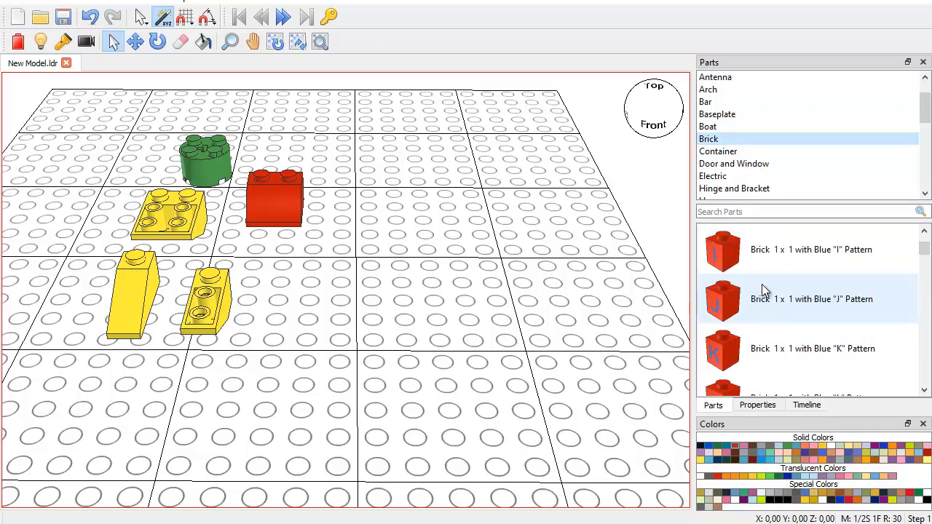
scroll(761, 284, down, 8)
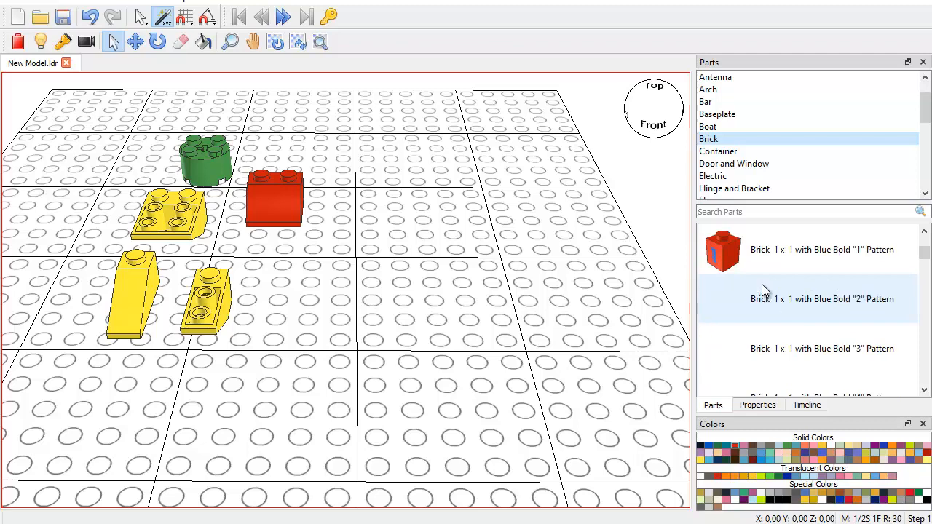
scroll(761, 284, down, 20)
scroll(762, 291, up, 3)
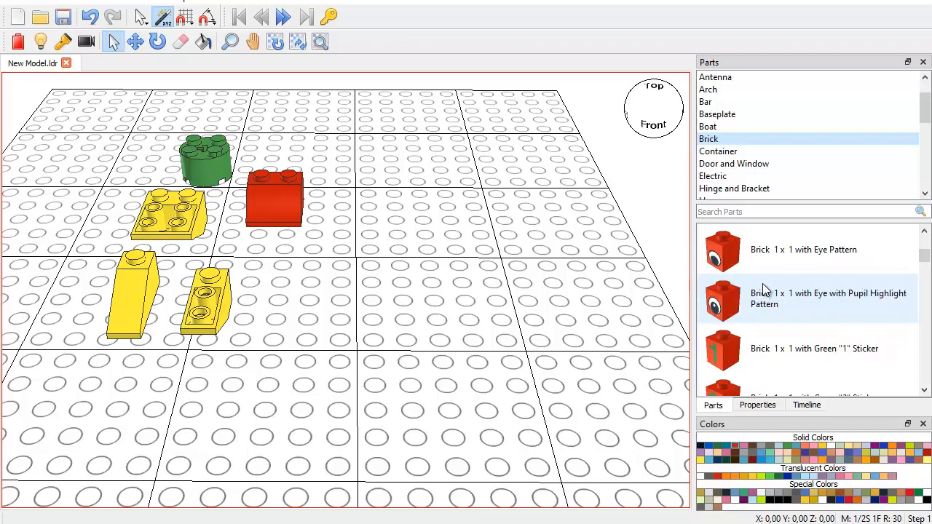
click(726, 302)
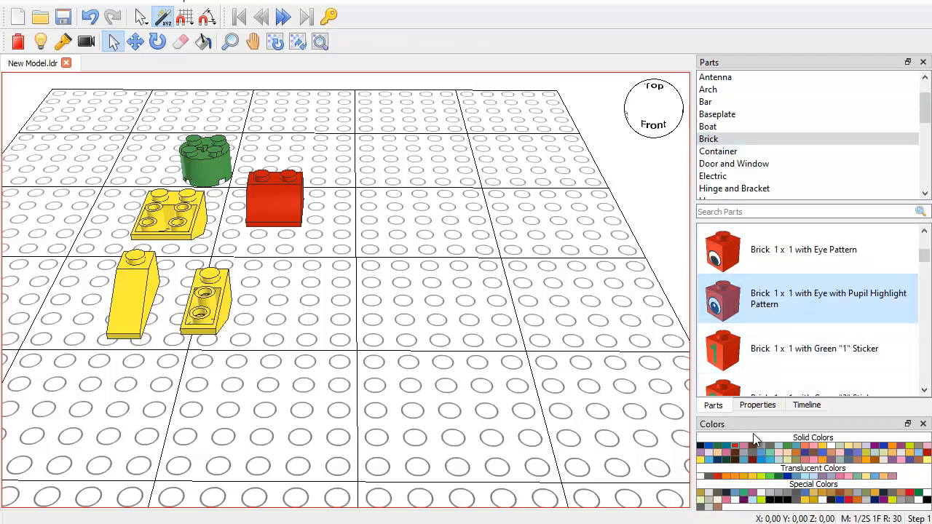
click(831, 445)
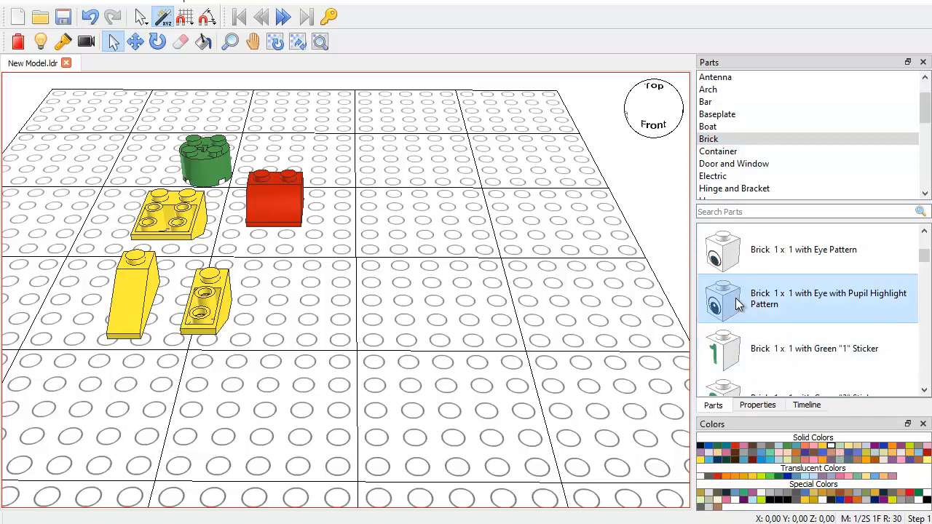
drag(746, 306, 267, 245)
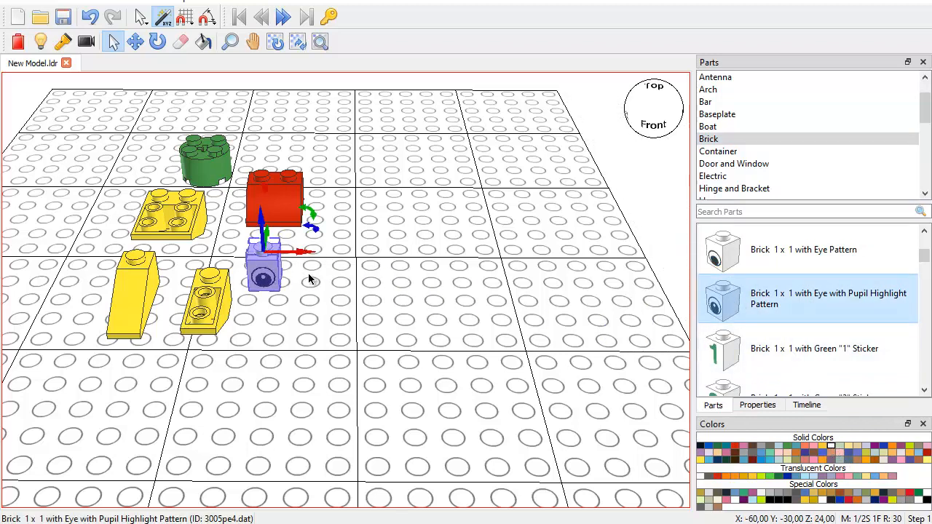
click(352, 298)
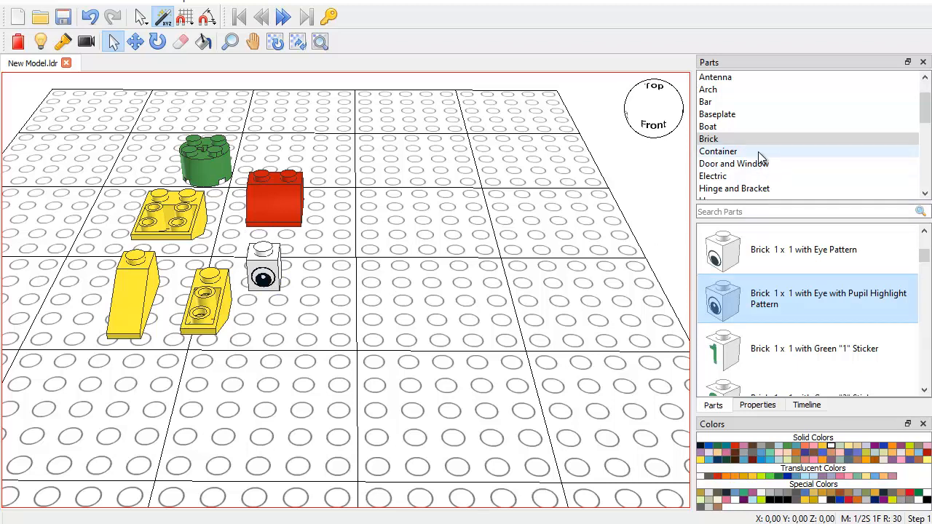
Step: Place a red Plate 1 x 1 Round to the right of the white eye brick, at about X -30, Y -30, Z 8
scroll(758, 151, down, 2)
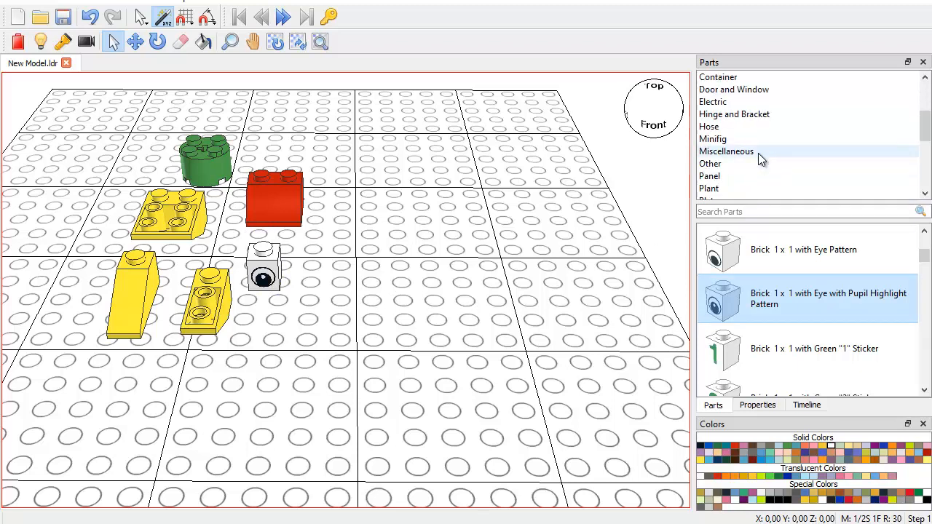
scroll(731, 166, down, 1)
click(725, 166)
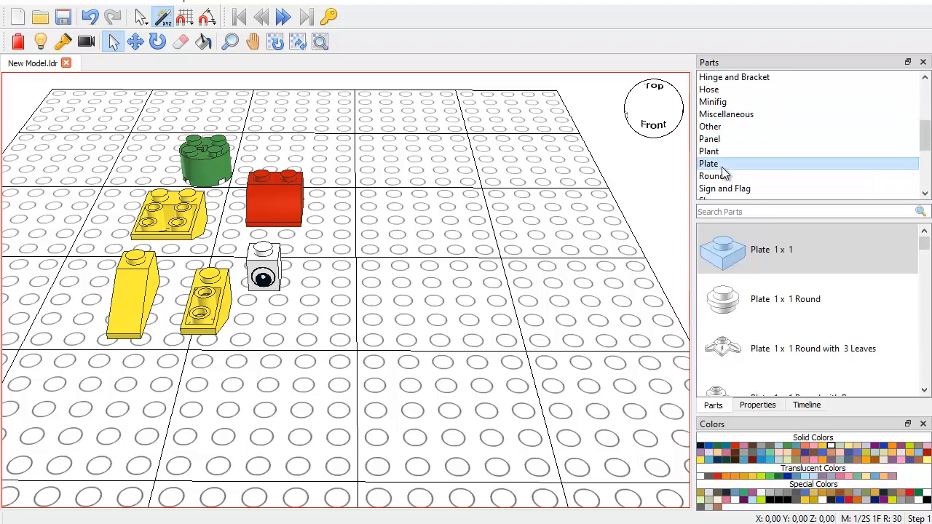
click(742, 303)
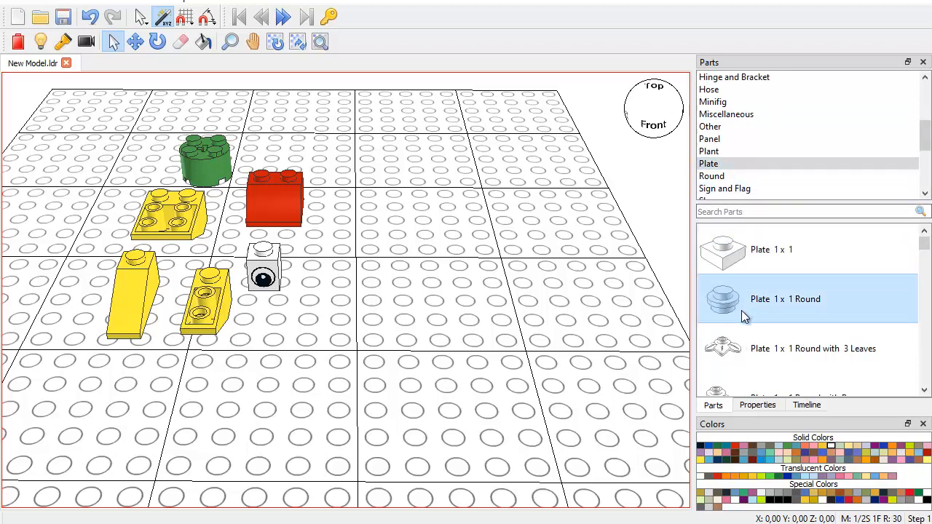
click(735, 446)
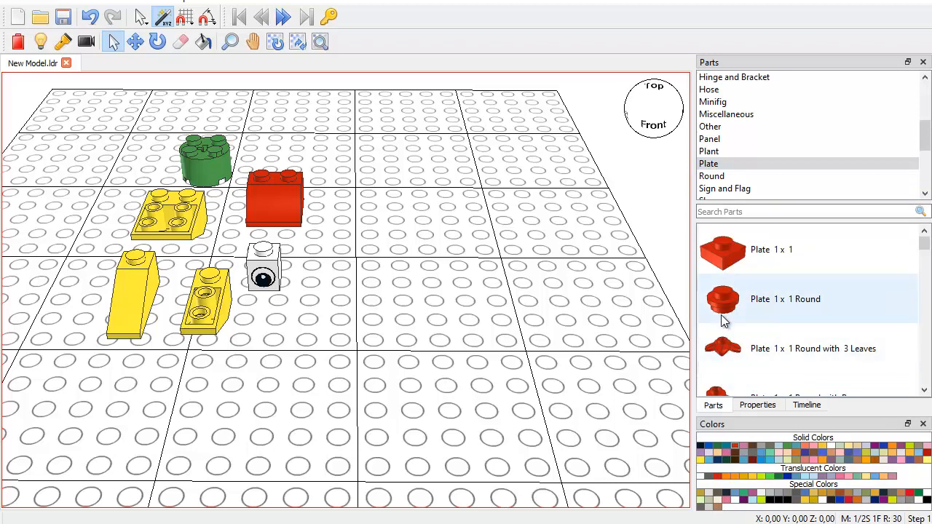
drag(707, 303, 314, 271)
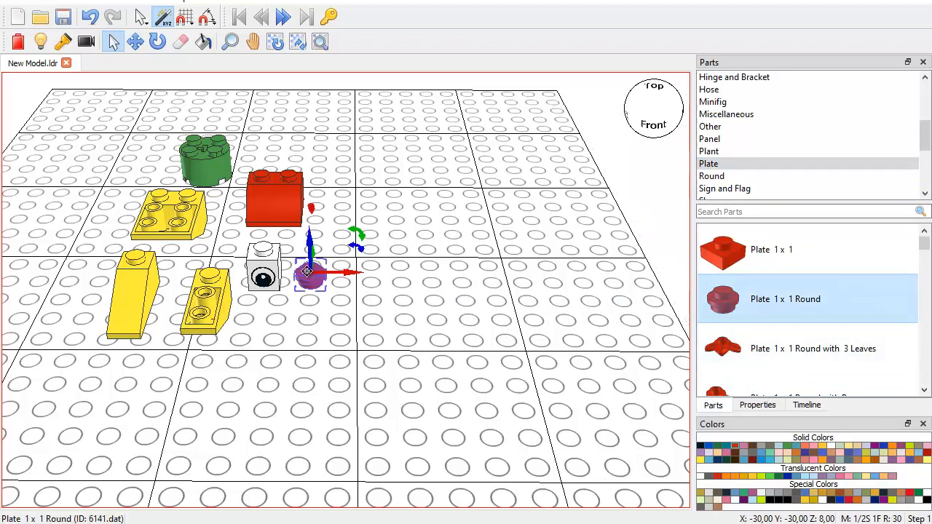
click(414, 305)
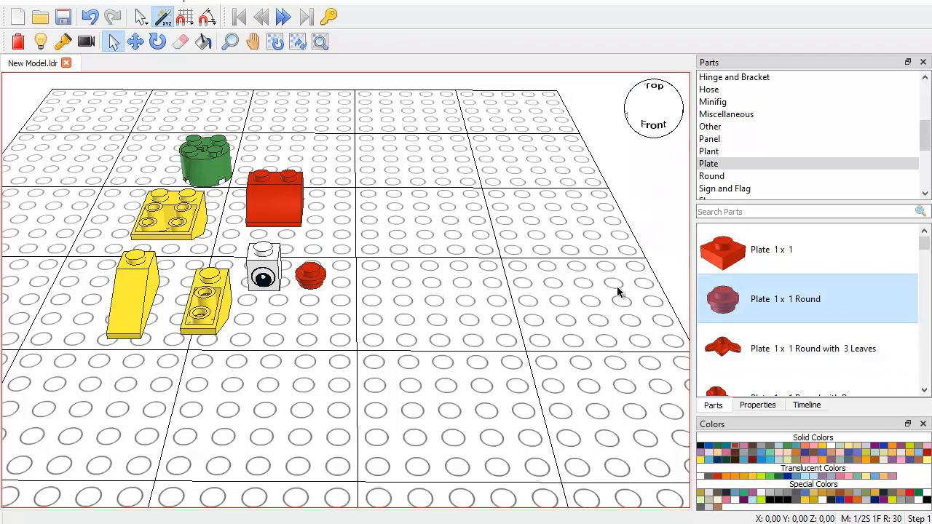
Step: Widen the 3D model view by narrowing the parts library beside it
drag(694, 273, 756, 274)
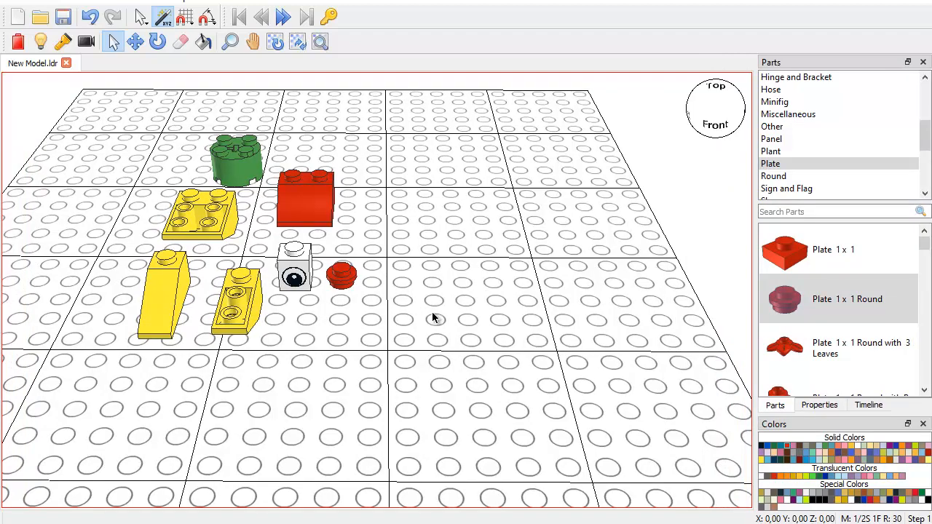
mouse_move(436, 302)
right_down()
mouse_move(447, 302)
mouse_move(434, 300)
right_up()
middle_drag(435, 299, 485, 324)
scroll(473, 297, up, 1)
right_drag(525, 299, 514, 297)
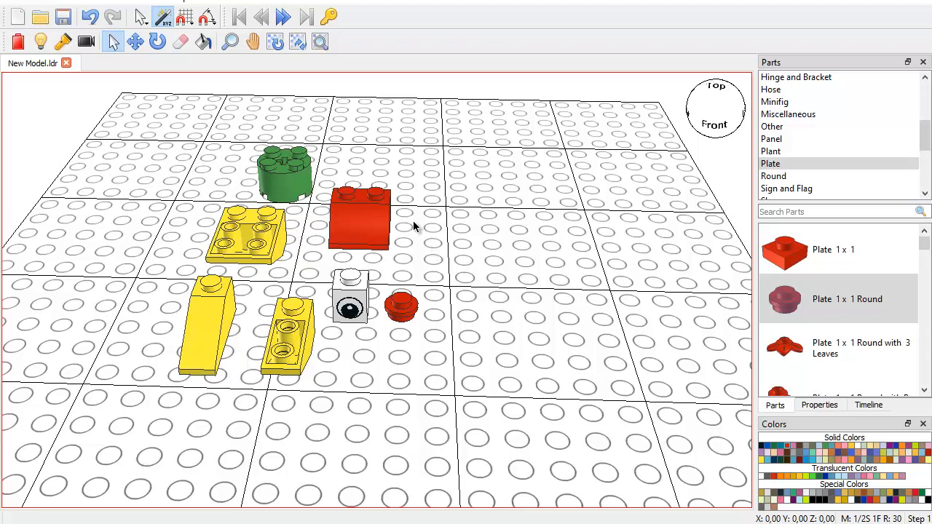
Step: Duplicate the green 2 x 2 round brick and shift the copy along the X axis to X 20, Y 120, Z 24
click(289, 179)
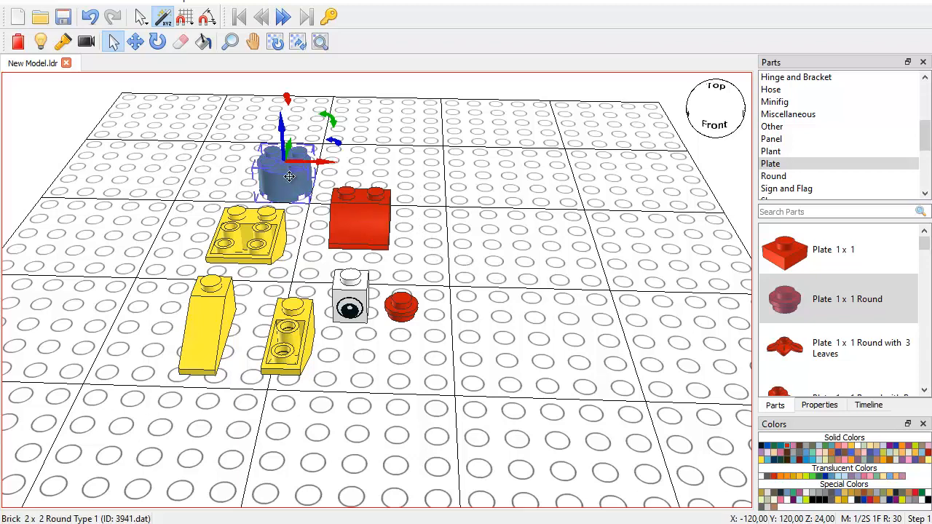
right_click(289, 176)
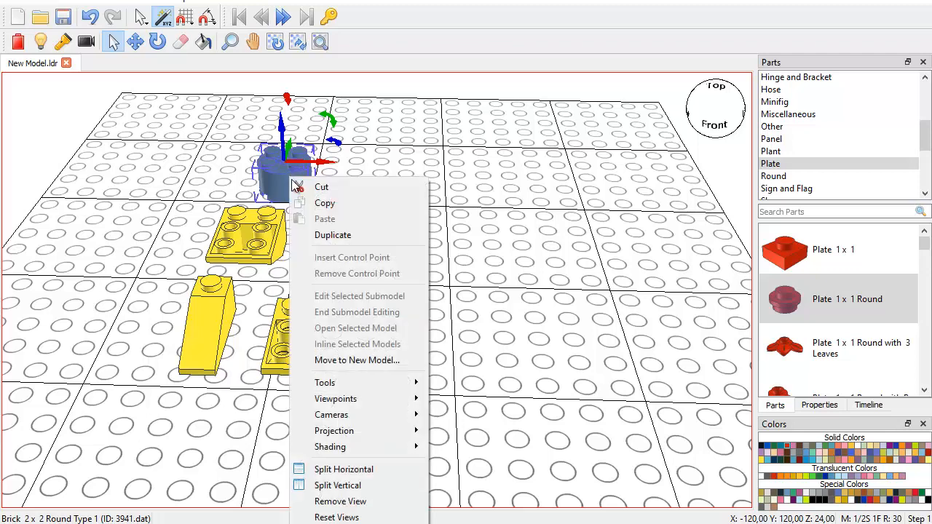
click(347, 234)
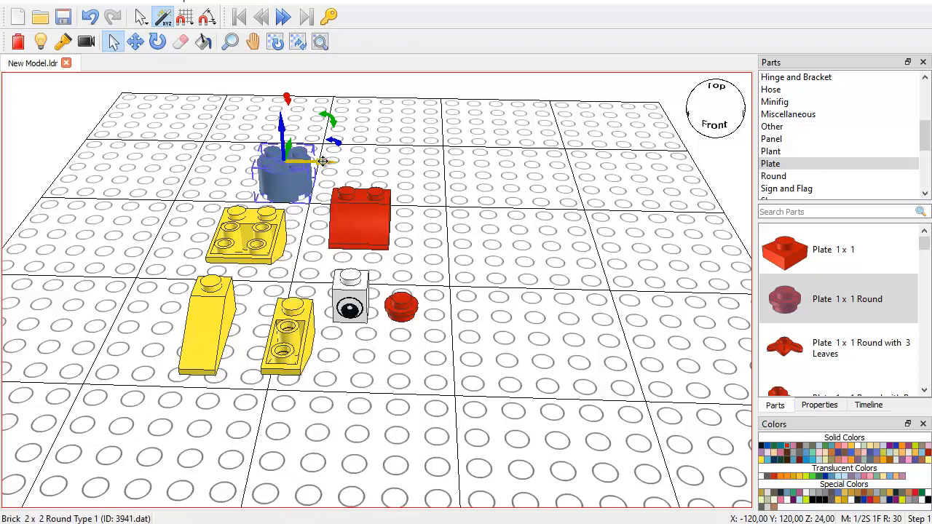
drag(329, 162, 509, 159)
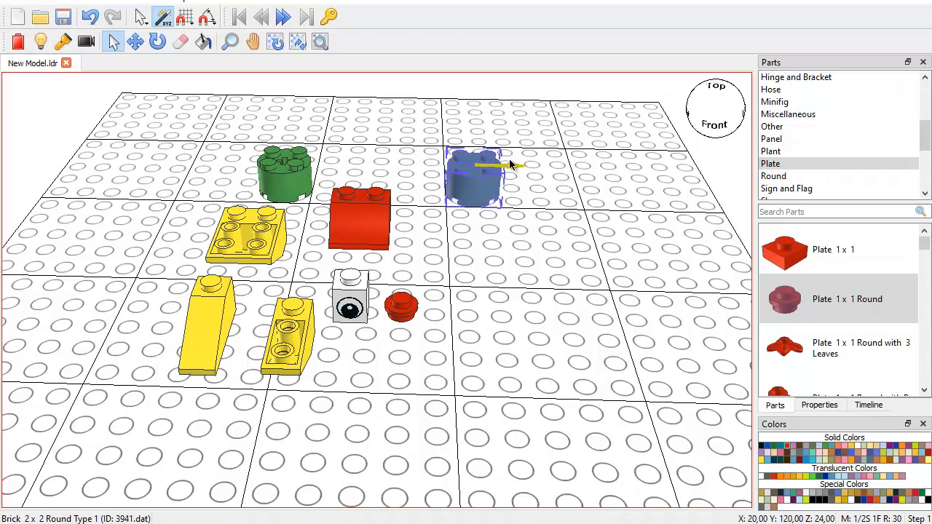
click(504, 255)
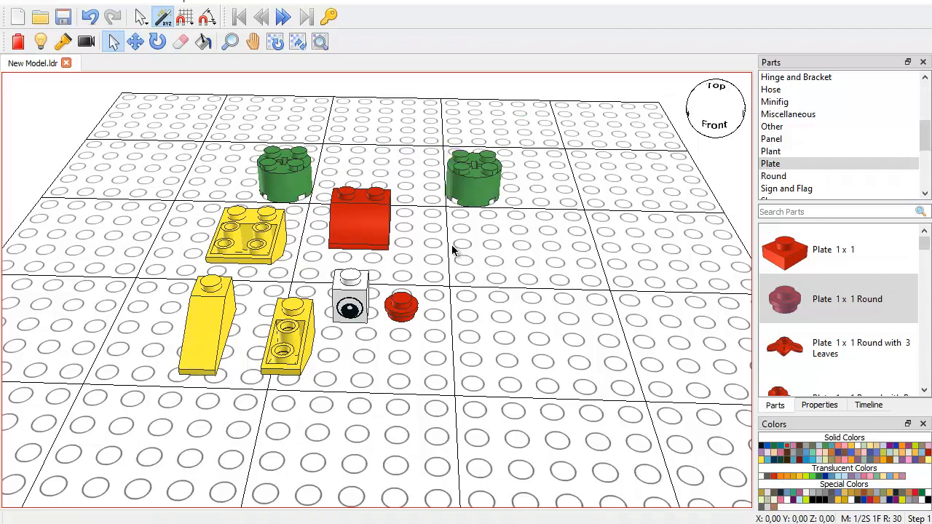
Step: Move the yellow 3 x 2 inverted slope on top of the original green round brick, at X -120, Y 130, Z 48
click(259, 242)
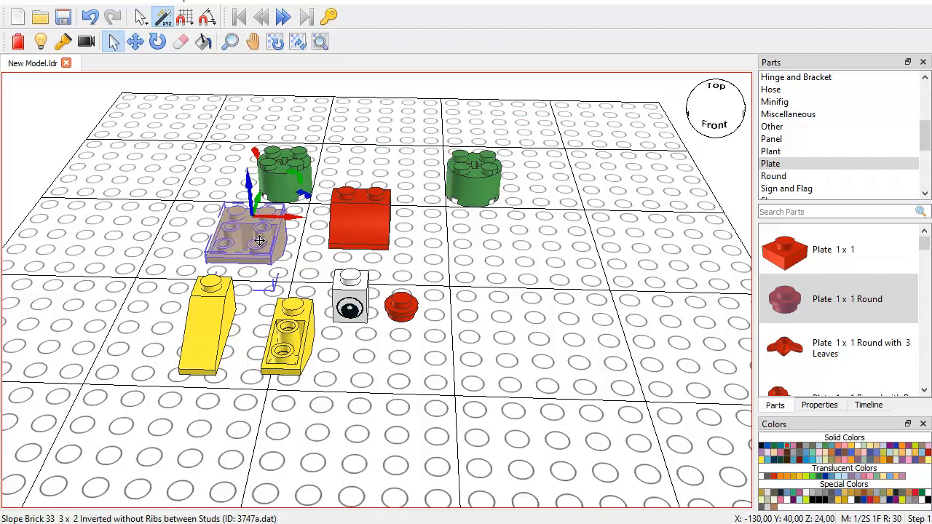
right_drag(146, 260, 300, 276)
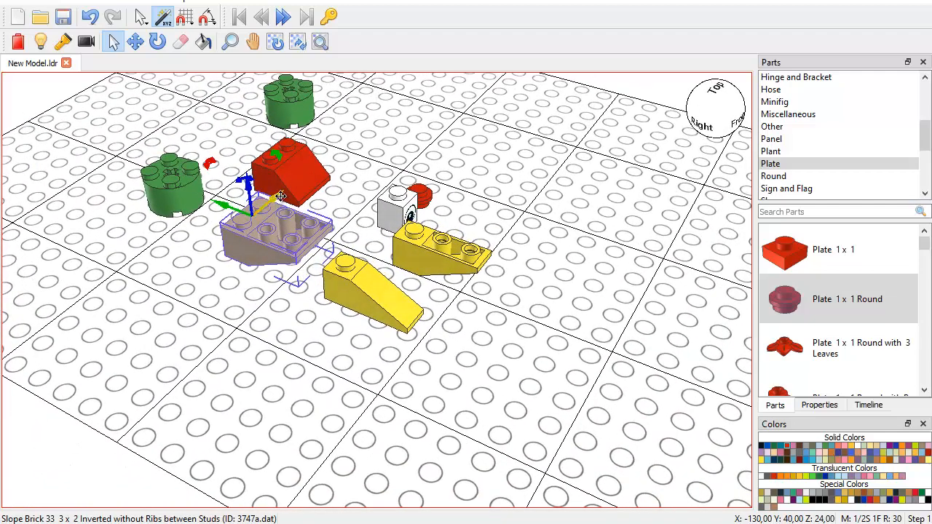
drag(279, 202, 145, 171)
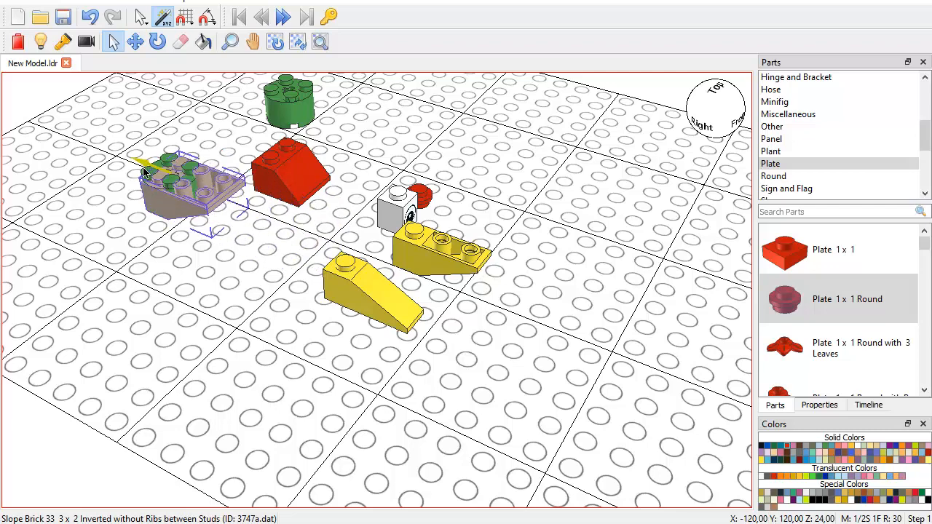
right_drag(142, 287, 278, 282)
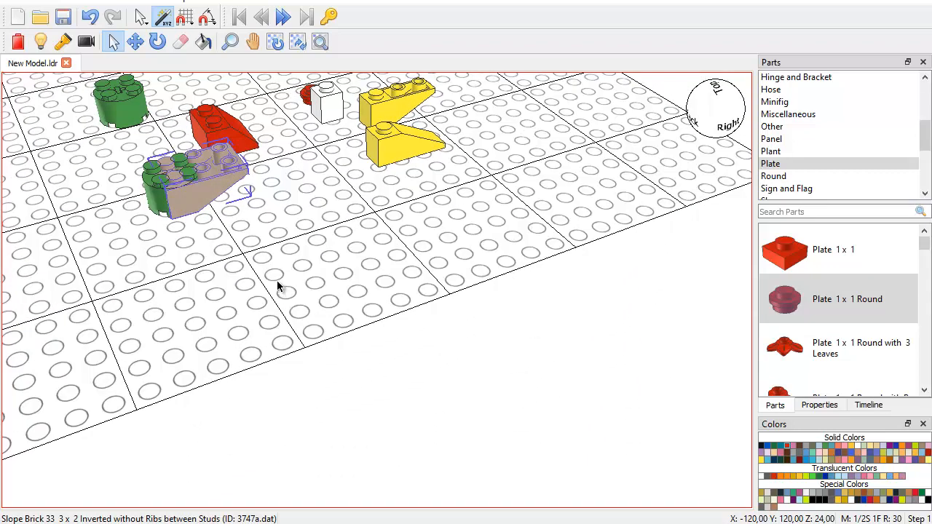
drag(135, 180, 128, 184)
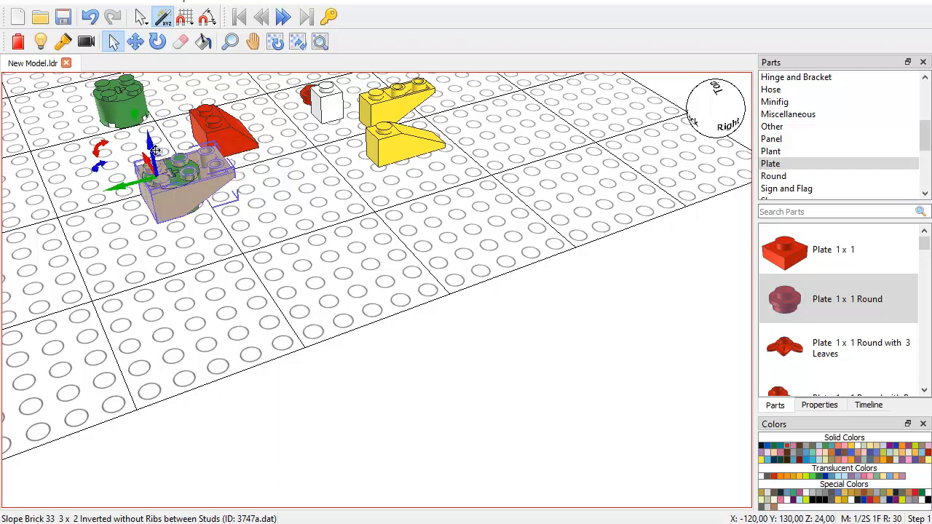
drag(149, 139, 146, 106)
click(248, 290)
Step: Duplicate the stacked yellow 3 x 2 inverted slope and shift the copy along the X axis onto the second green round brick
alt+drag(245, 286, 224, 269)
alt+drag(231, 224, 492, 373)
click(503, 276)
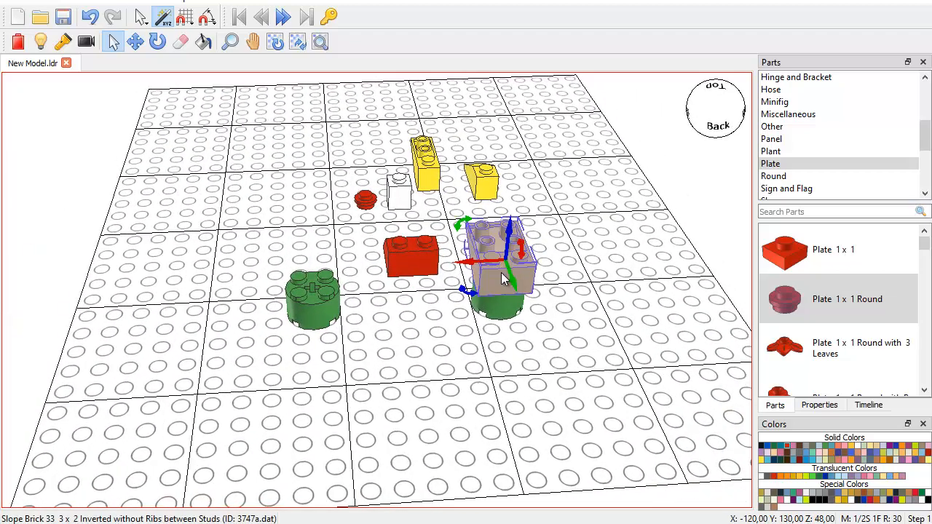
right_click(501, 272)
click(576, 31)
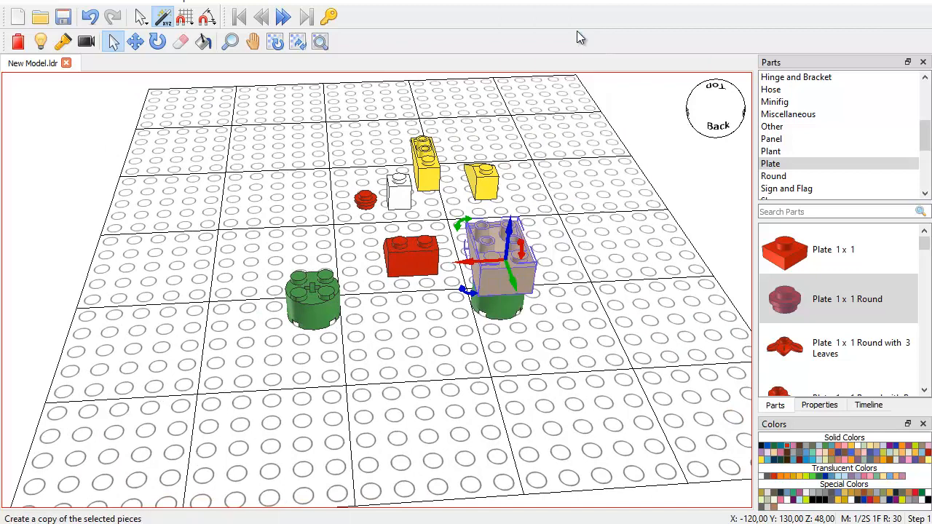
drag(466, 262, 279, 260)
click(352, 373)
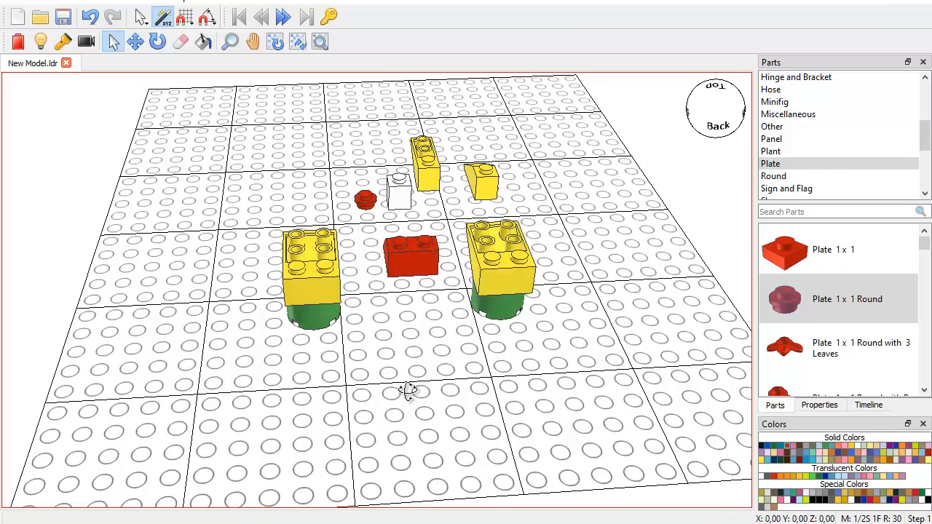
Step: Move the yellow 3 x 1 slope to X -140, Y 130, Z 24 and turn it 90 degrees around the vertical axis
right_drag(408, 388, 303, 421)
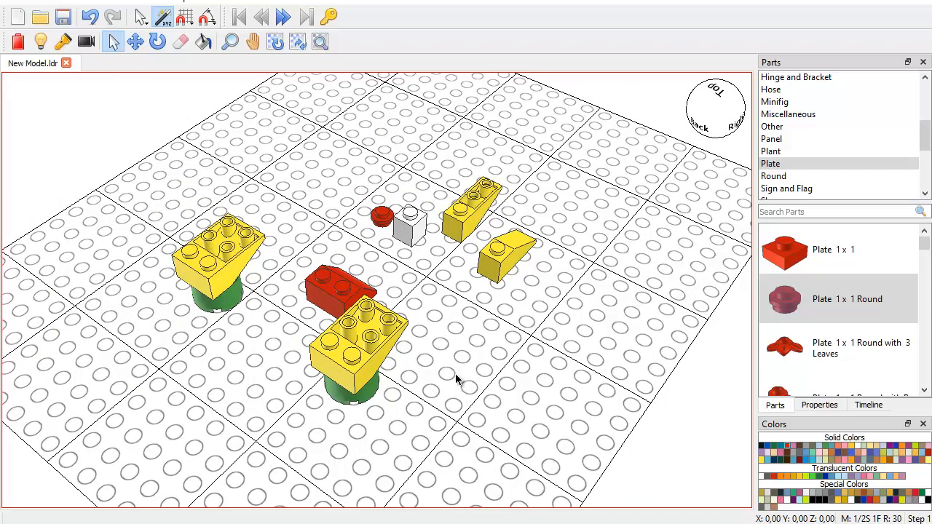
right_drag(457, 363, 507, 286)
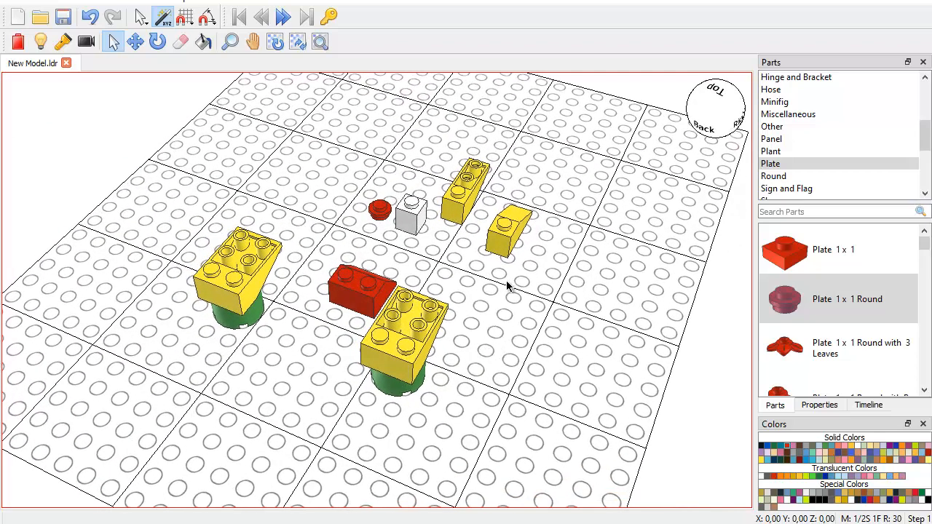
click(508, 230)
drag(493, 247, 428, 422)
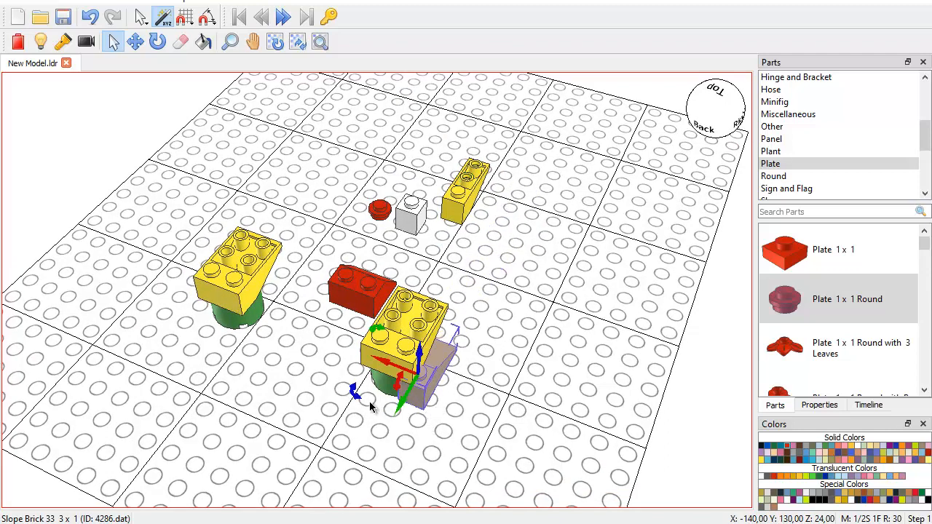
drag(354, 394, 411, 439)
Step: Raise the turned yellow 3 x 1 slope onto the original yellow inverted slope stack, at X -130, Y 130, Z 72
right_drag(557, 351, 599, 312)
mouse_move(415, 364)
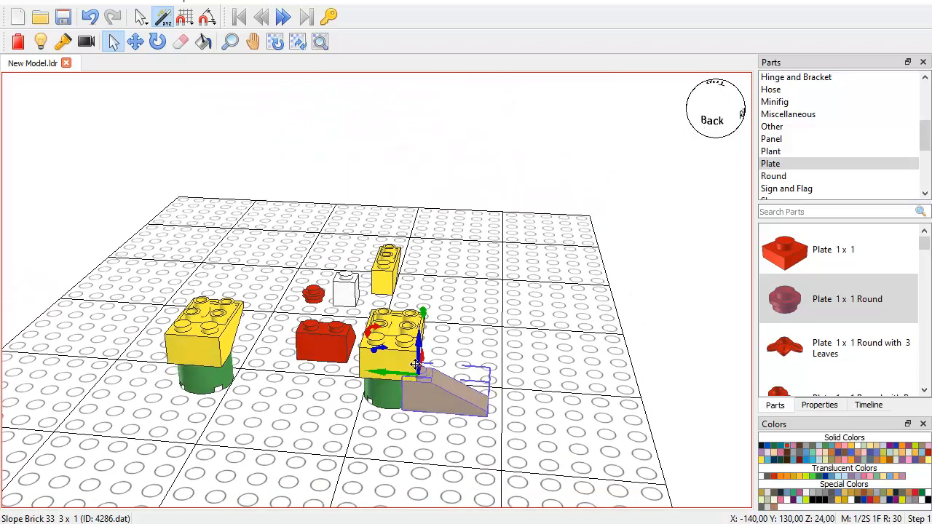
drag(420, 332, 413, 284)
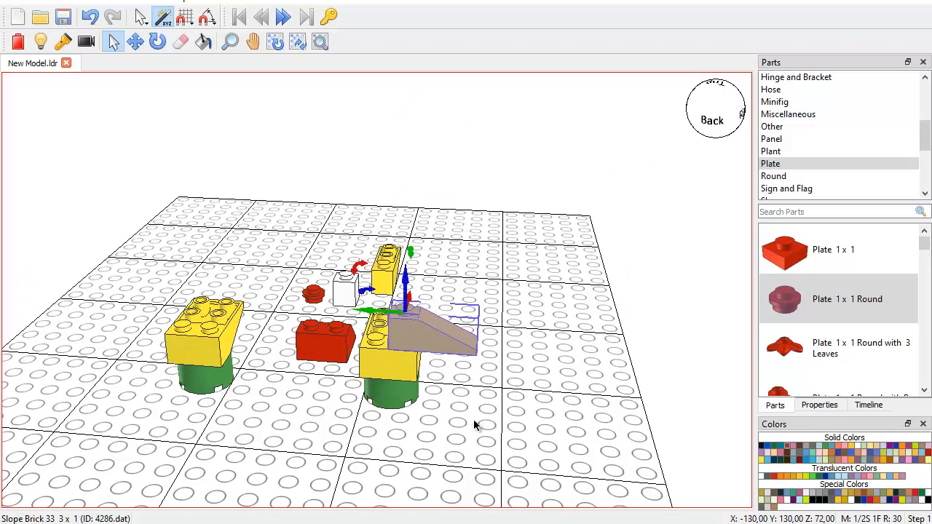
click(522, 401)
Step: Duplicate the stacked yellow 3 x 1 slope, turn the copy 180 degrees and shift it along X so both slopes sit back to back
right_drag(522, 401, 546, 423)
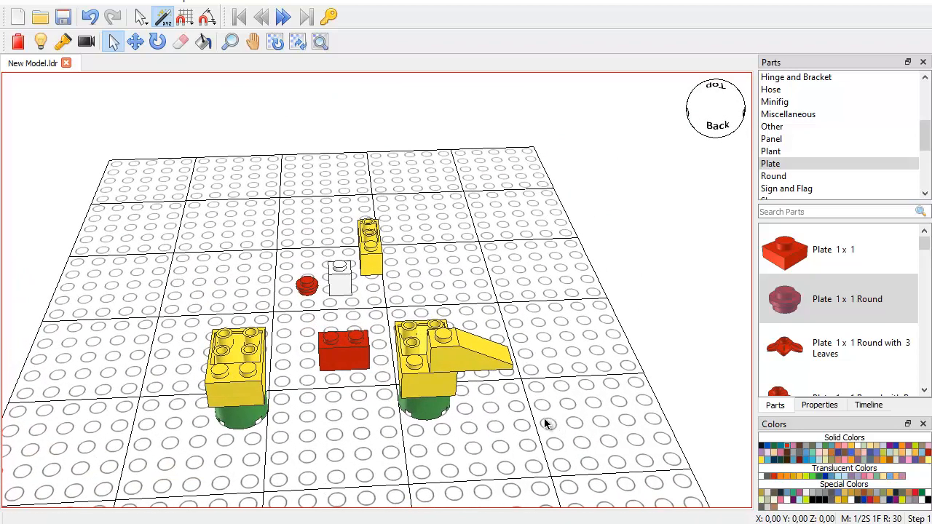
click(463, 360)
right_click(458, 355)
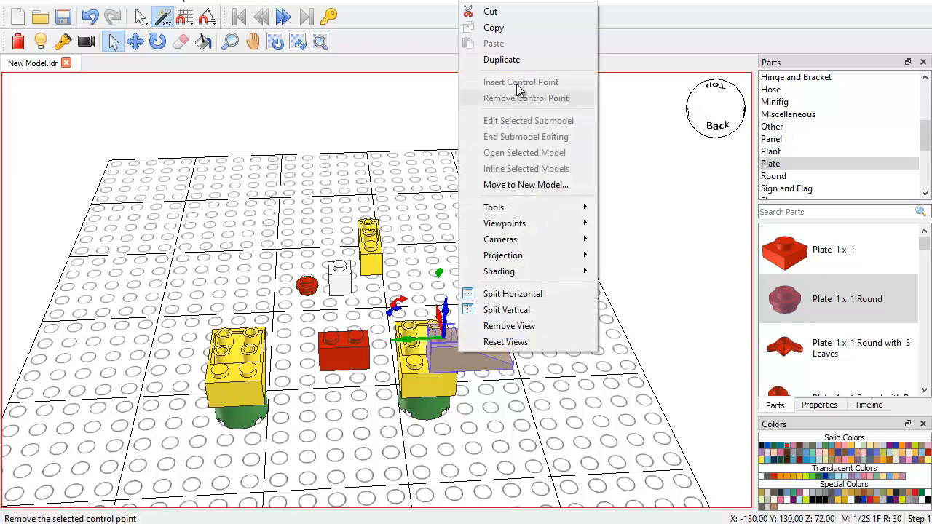
click(523, 63)
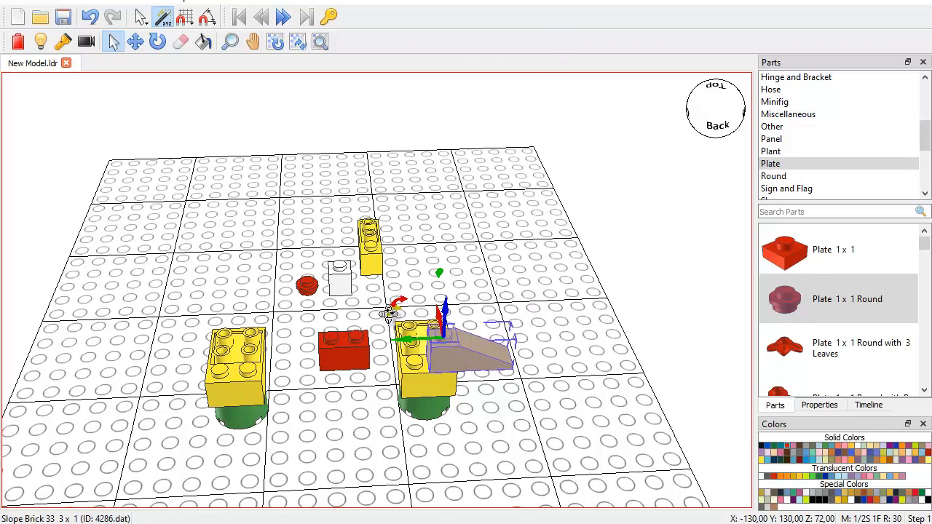
drag(389, 311, 401, 246)
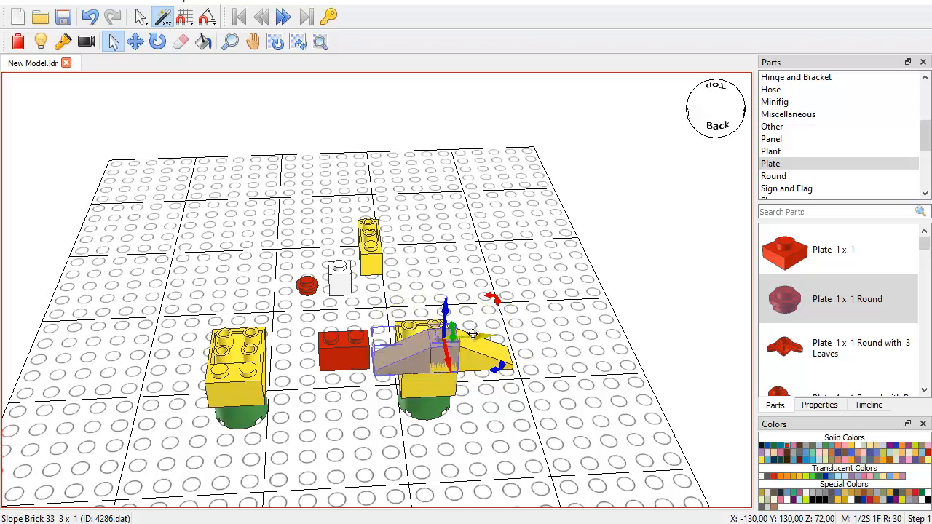
drag(472, 333, 447, 338)
click(530, 419)
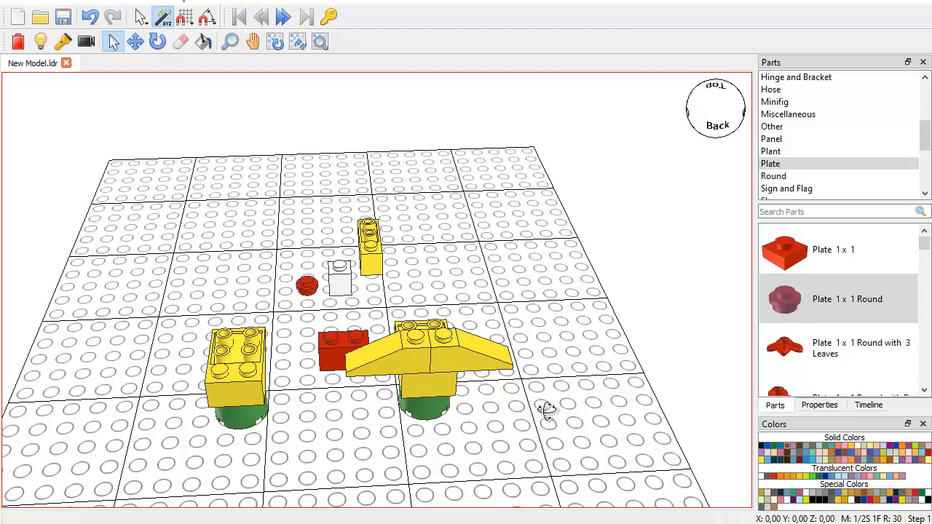
Step: Move the yellow 3 x 1 inverted slope to X -30, Y 130, Z 24 and turn it 90 degrees around the vertical axis
right_drag(546, 409, 461, 336)
click(383, 271)
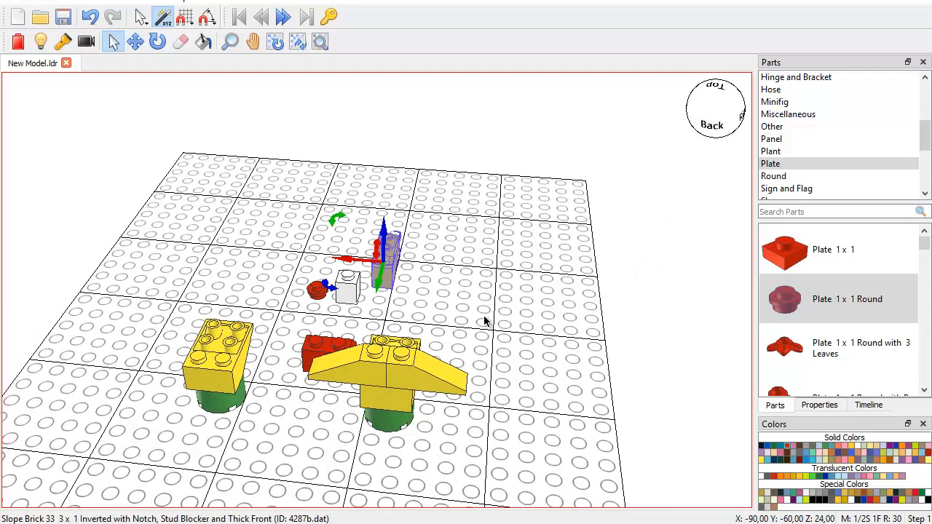
middle_drag(484, 321, 515, 242)
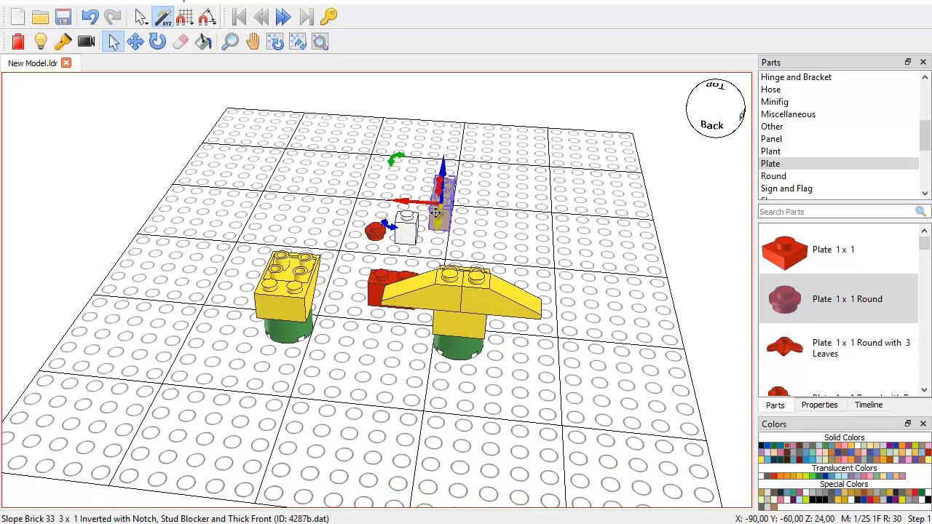
drag(440, 229, 343, 328)
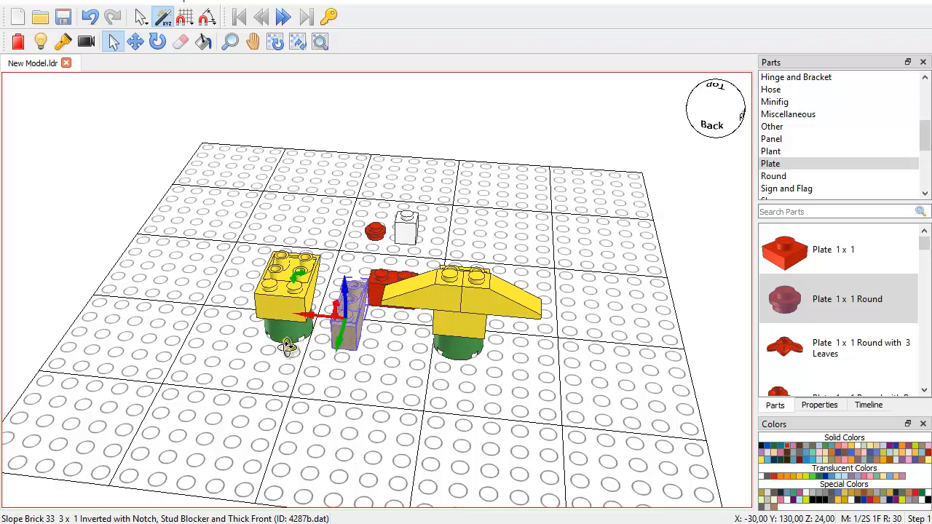
drag(286, 345, 366, 384)
Step: Shift the turned 3 x 1 inverted slope to X 10 and raise it to Z 72 on top of the second stack
right_drag(332, 419, 376, 424)
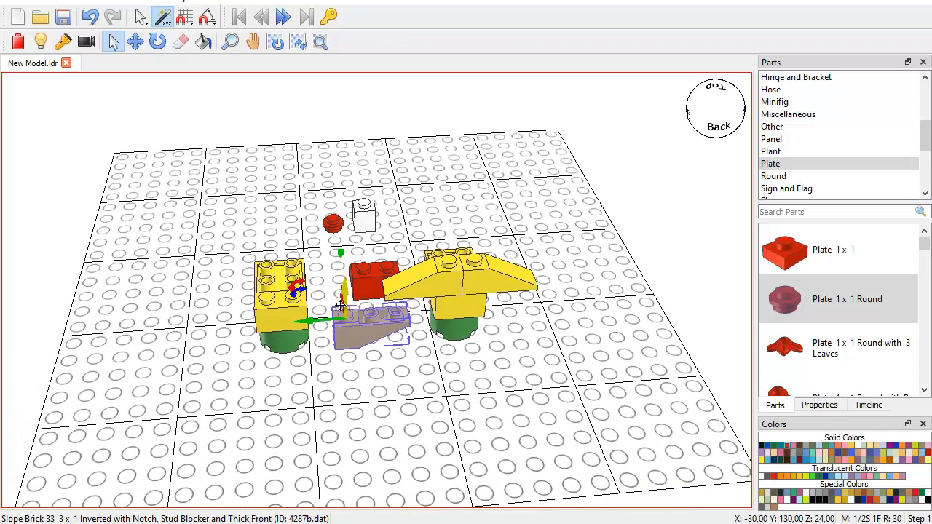
drag(313, 322, 263, 325)
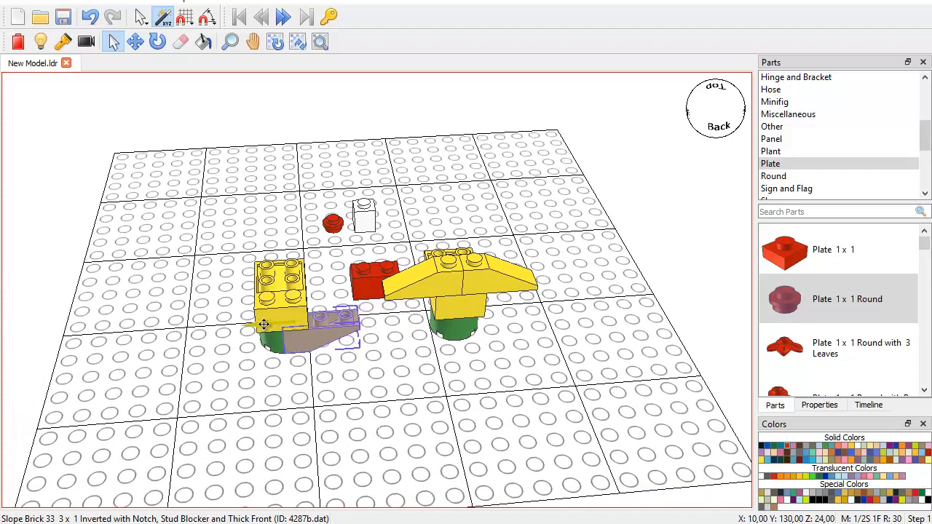
drag(292, 289, 285, 244)
click(324, 357)
Step: Duplicate the stacked 3 x 1 inverted slope, turn the copy 180 degrees and shift it along X so both sit back to back
right_drag(349, 366, 387, 413)
click(342, 289)
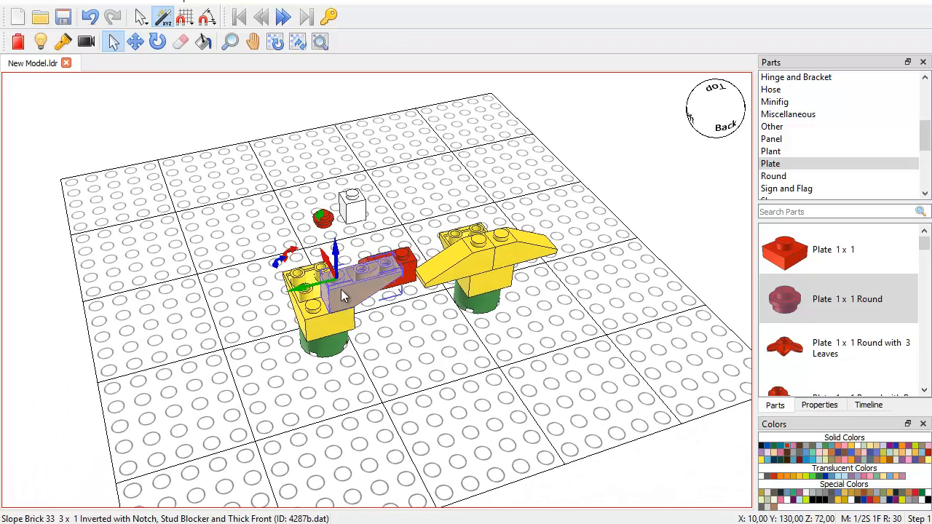
right_click(343, 294)
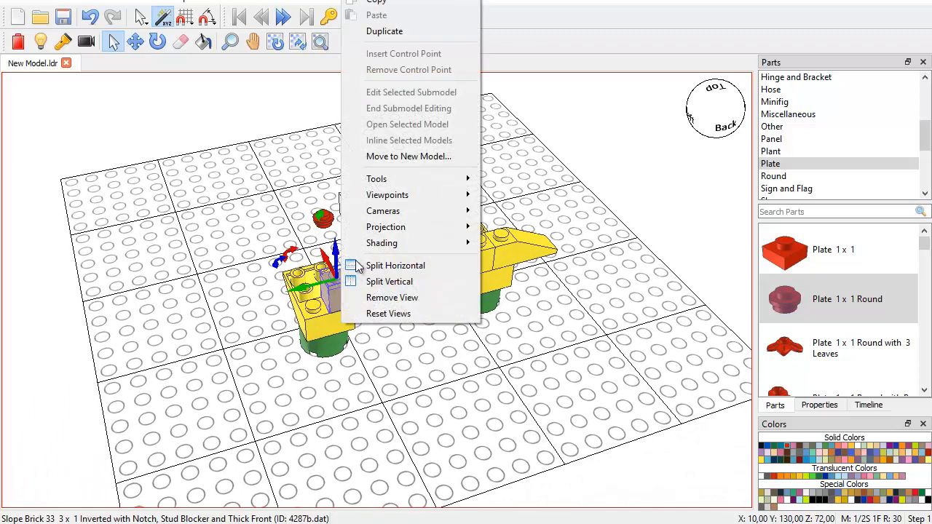
click(412, 31)
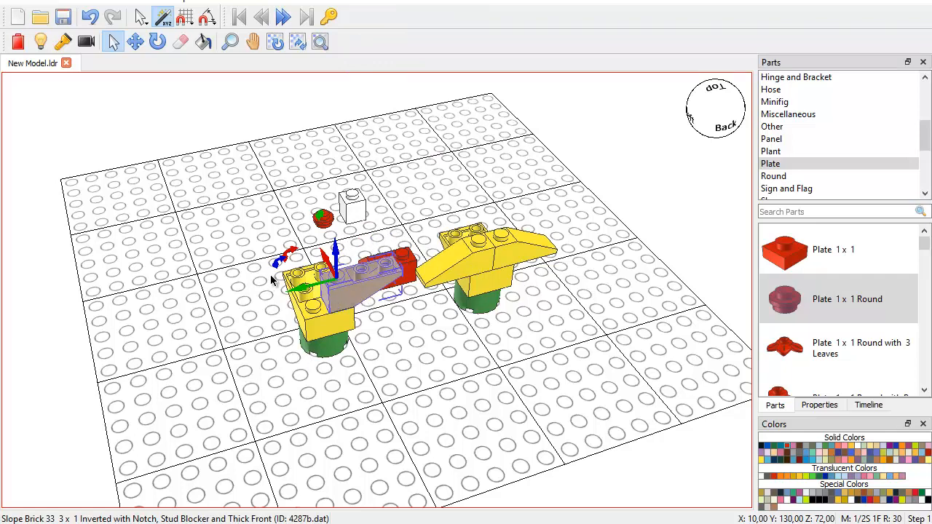
mouse_move(277, 262)
mouse_down()
mouse_move(268, 188)
mouse_move(281, 256)
mouse_up()
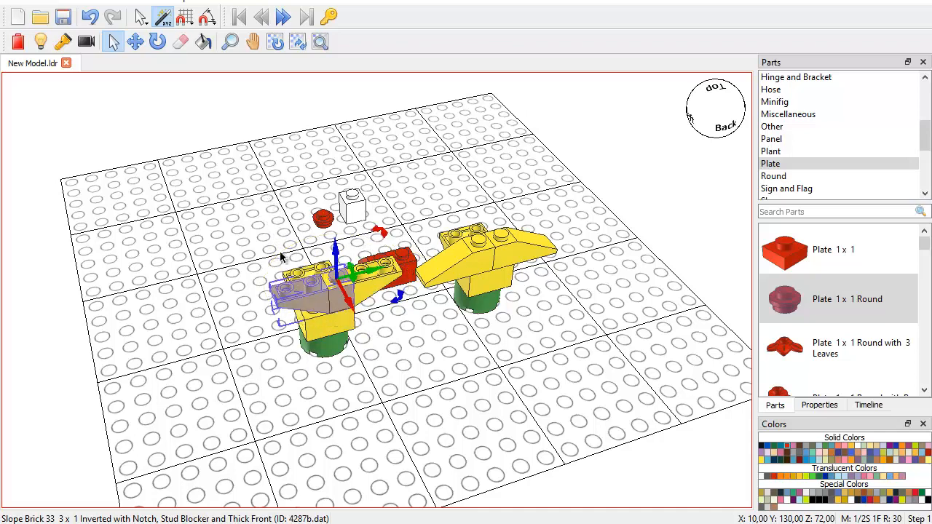
drag(365, 270, 342, 274)
click(434, 393)
Step: Turn the red 2 x 2 slope 180 degrees and place it on top of the paired yellow slopes, at X -120, Y 130, Z 96
mouse_move(418, 395)
right_down()
mouse_move(439, 391)
mouse_move(485, 416)
mouse_move(425, 415)
mouse_move(407, 386)
mouse_move(400, 393)
right_up()
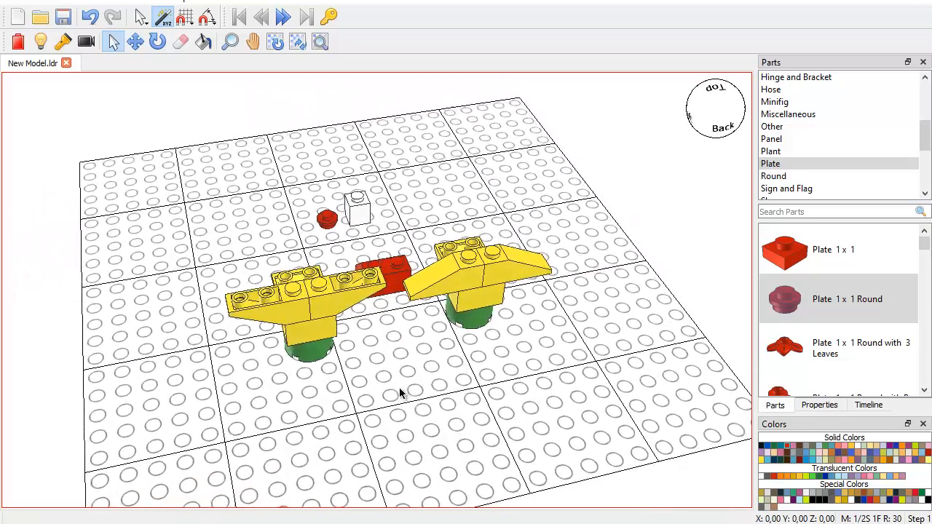
click(392, 276)
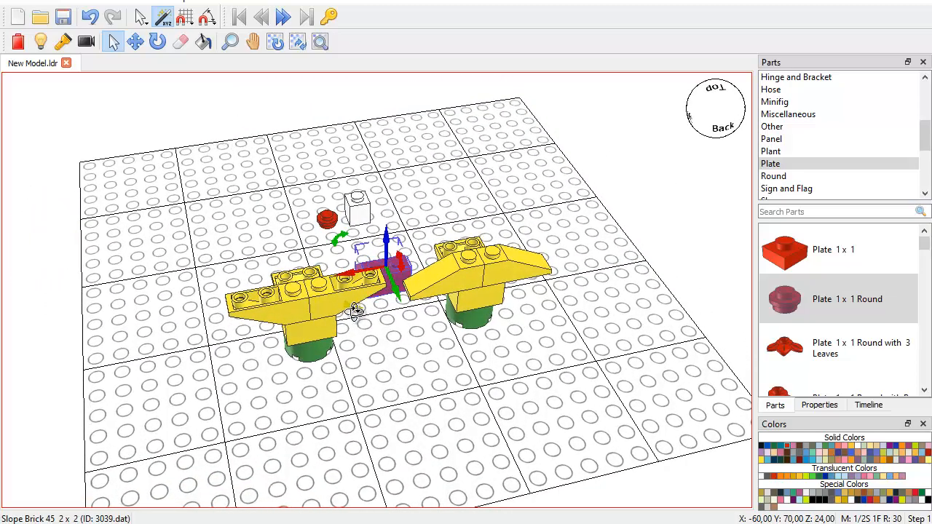
drag(352, 309, 317, 248)
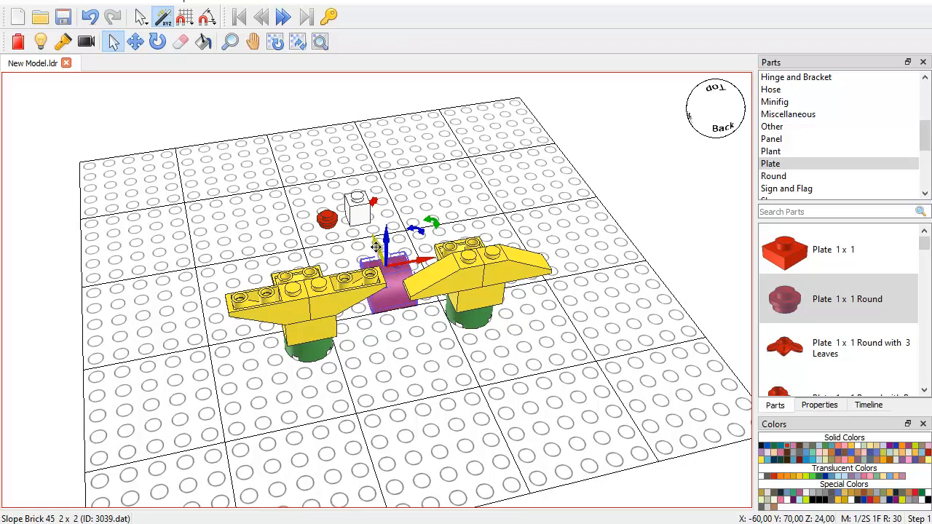
drag(375, 247, 499, 290)
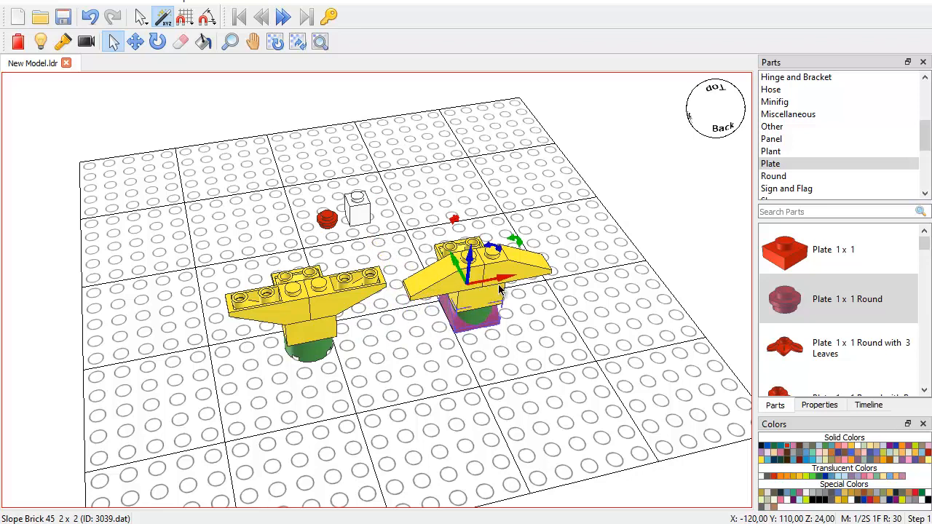
drag(468, 254, 469, 217)
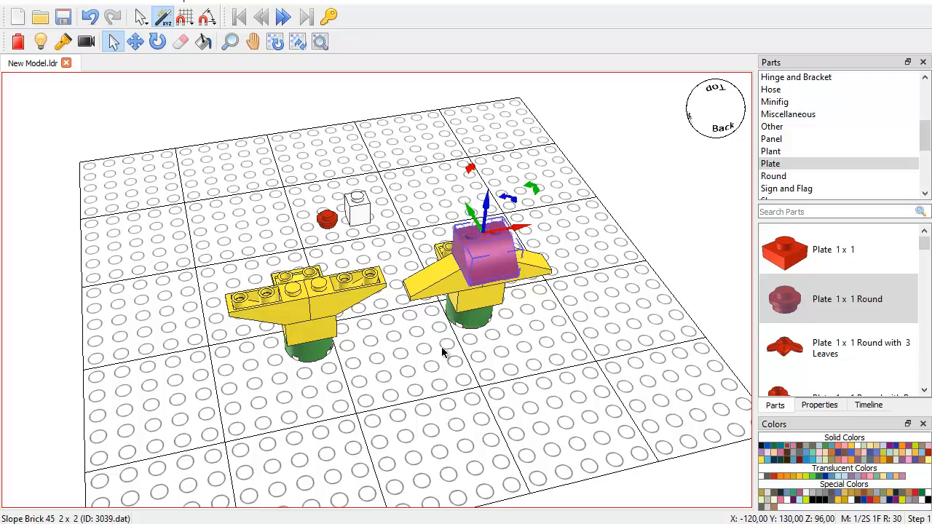
click(440, 365)
Step: Duplicate the stacked red 2 x 2 slope and shift the copy along X onto the second stack, at X 20, Y 130, Z 96
right_drag(432, 369, 450, 346)
click(479, 274)
right_click(481, 275)
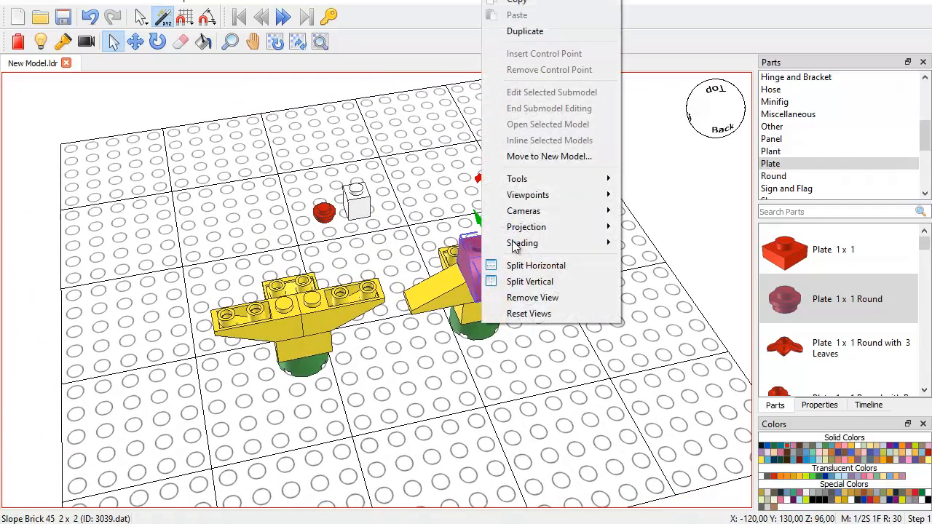
click(548, 32)
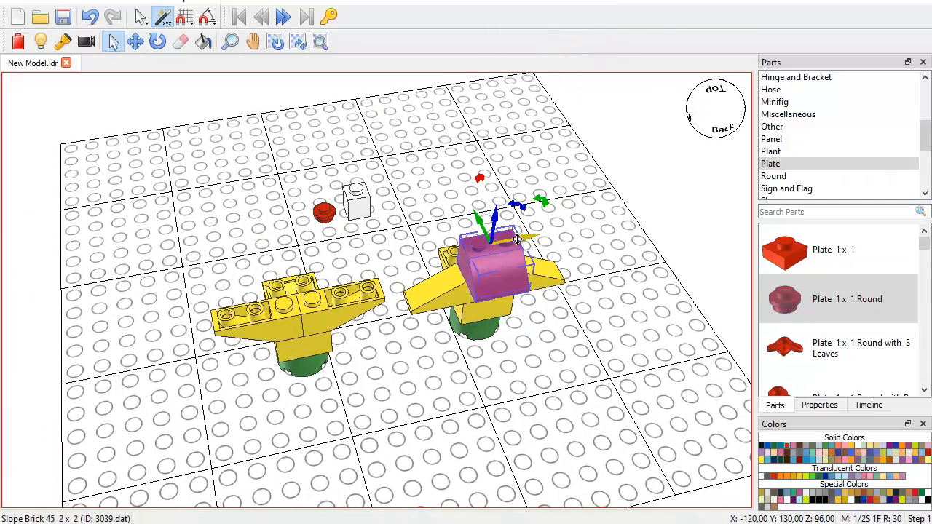
drag(517, 239, 319, 271)
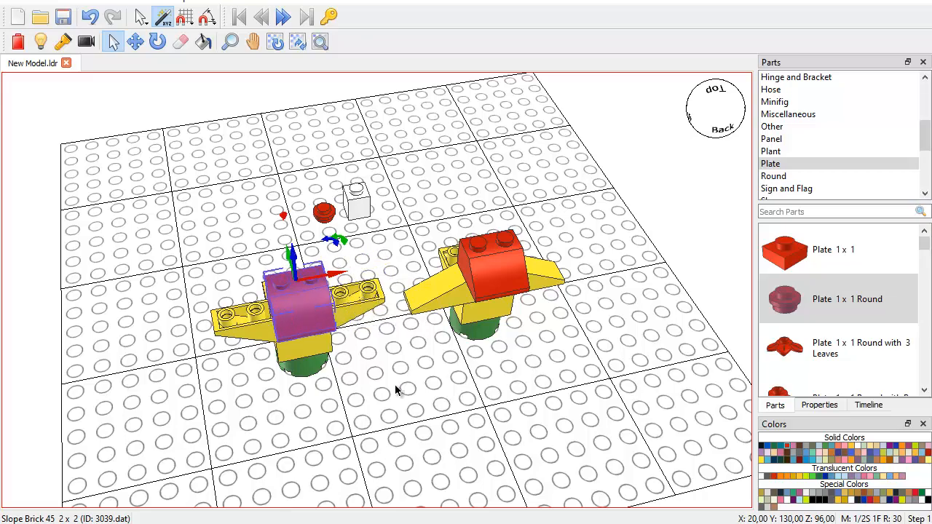
click(397, 393)
Step: Place the white 1 x 1 eye brick on the original red slope at X -130, Y 130, Z 120 and turn its eye to the front
right_drag(412, 399, 453, 408)
right_drag(485, 356, 418, 350)
click(364, 207)
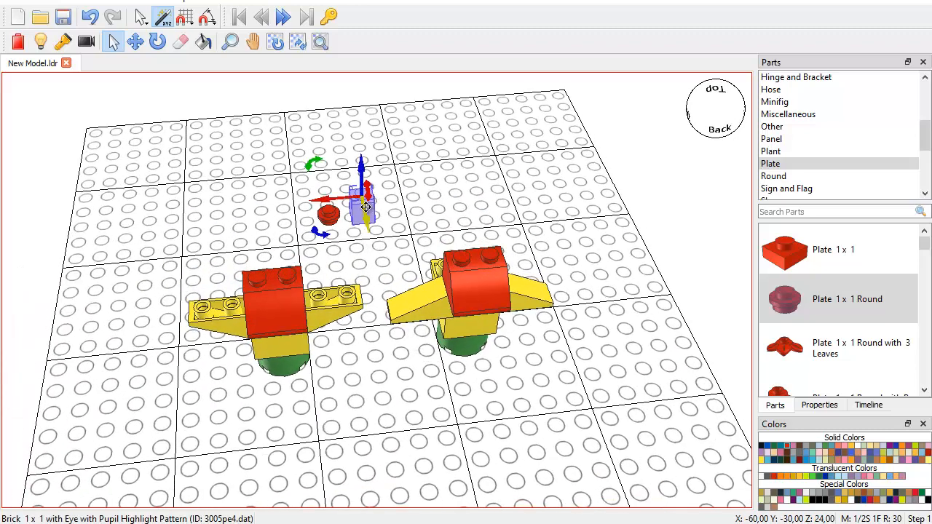
drag(370, 235, 393, 362)
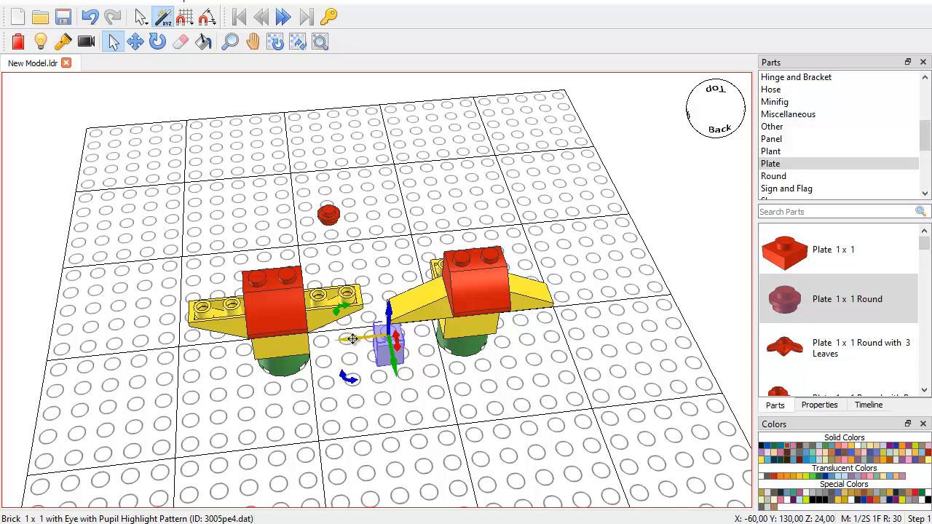
drag(352, 339, 460, 323)
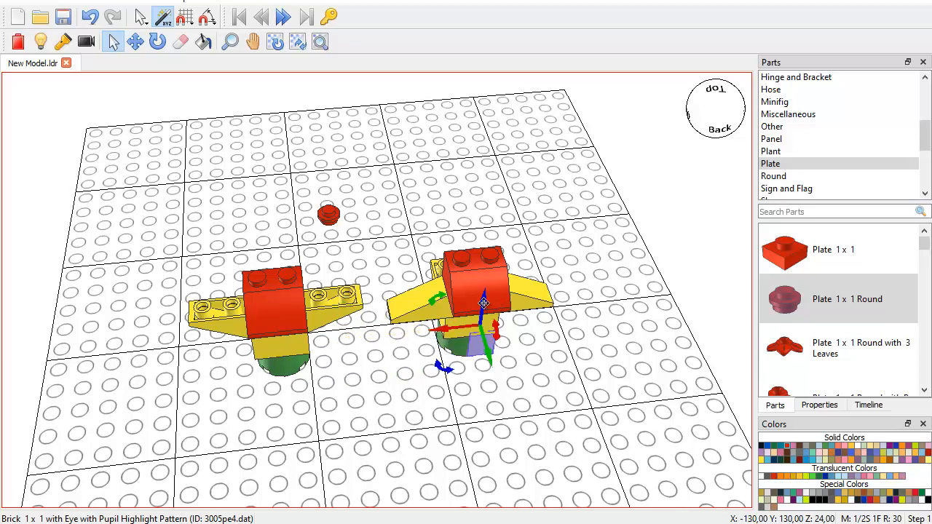
drag(486, 281, 494, 204)
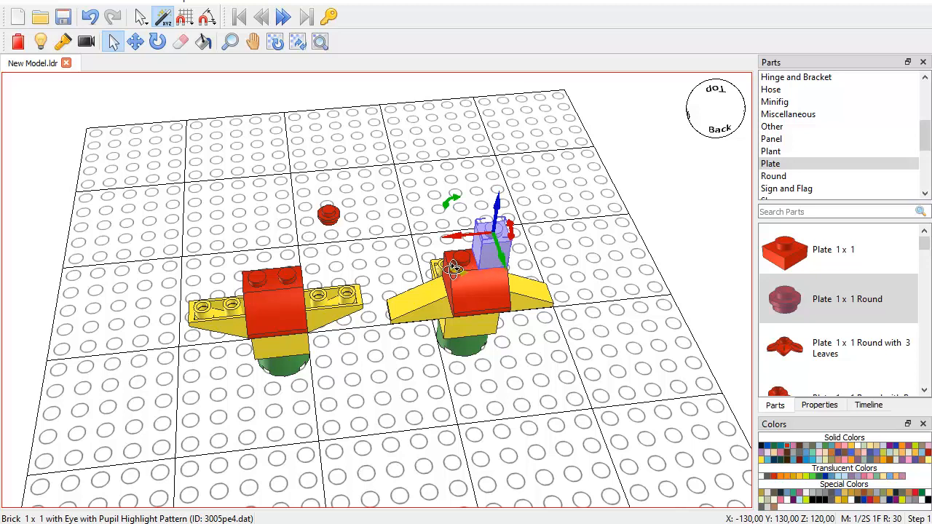
drag(453, 268, 419, 191)
click(617, 297)
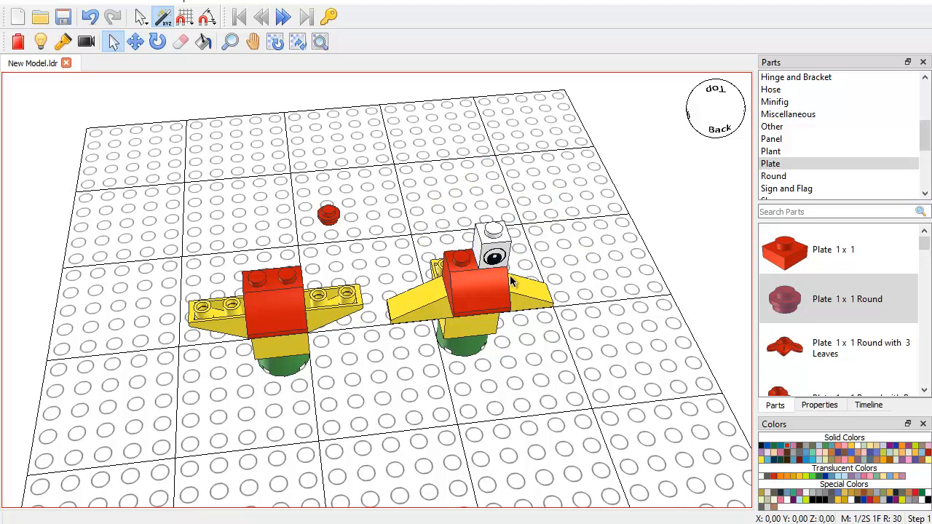
Step: Duplicate the white eye brick and shift the copy along X onto the neighbouring stud, at X -110, Y 130, Z 120
click(496, 256)
right_click(493, 249)
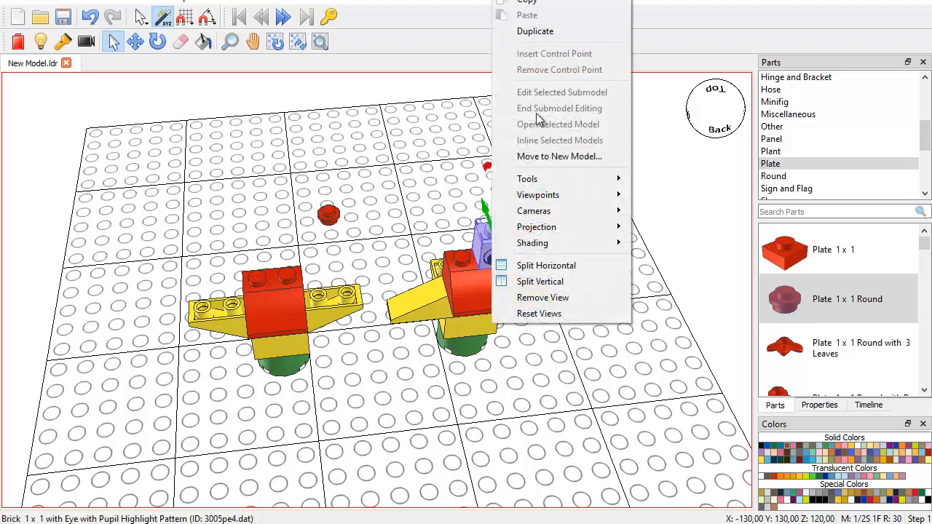
click(552, 32)
drag(530, 230, 503, 235)
click(544, 273)
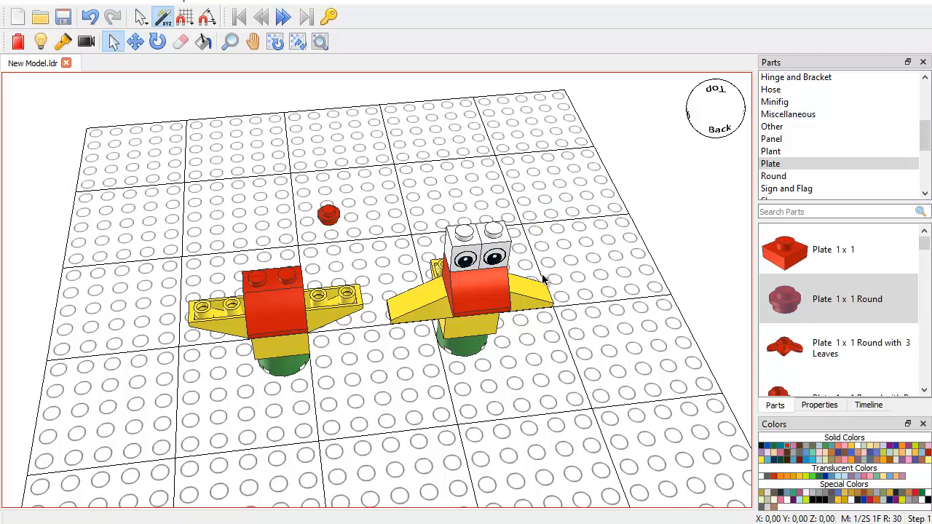
Step: Duplicate the pair of white eye bricks and shift the copies along X onto the other figure's red slope
click(495, 257)
ctrl+click(461, 256)
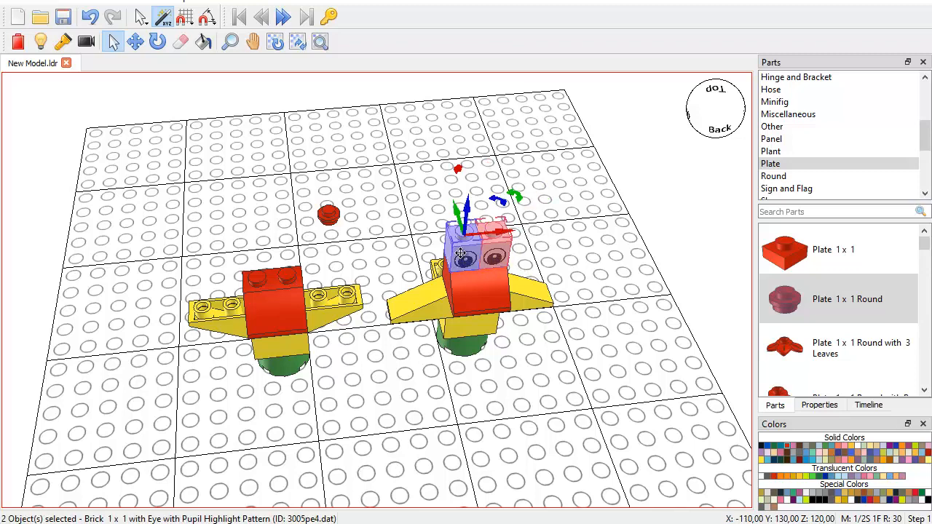
right_click(463, 260)
click(527, 31)
drag(494, 235, 283, 251)
click(371, 356)
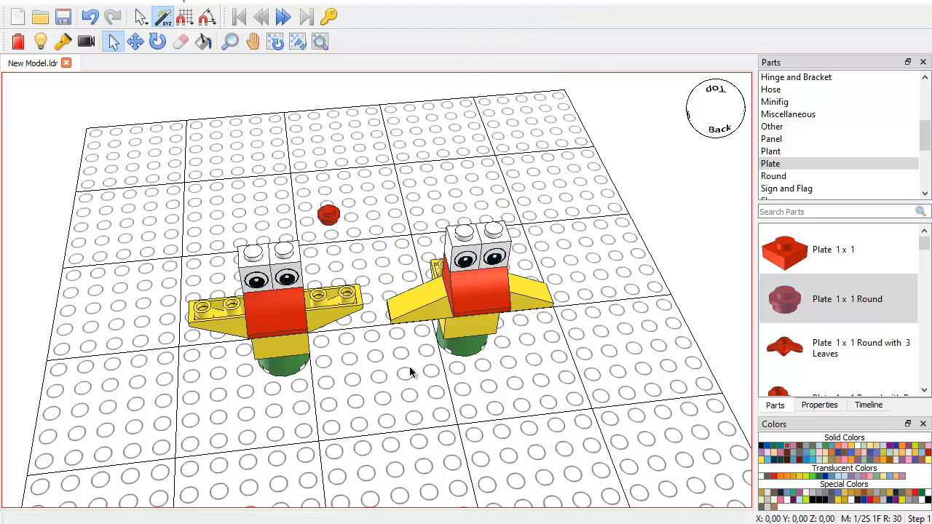
Step: Place the red 1 x 1 round plate on top of the first figure's outer eye brick, at X -130, Y 130, Z 128
right_drag(401, 371, 506, 372)
right_drag(523, 329, 411, 317)
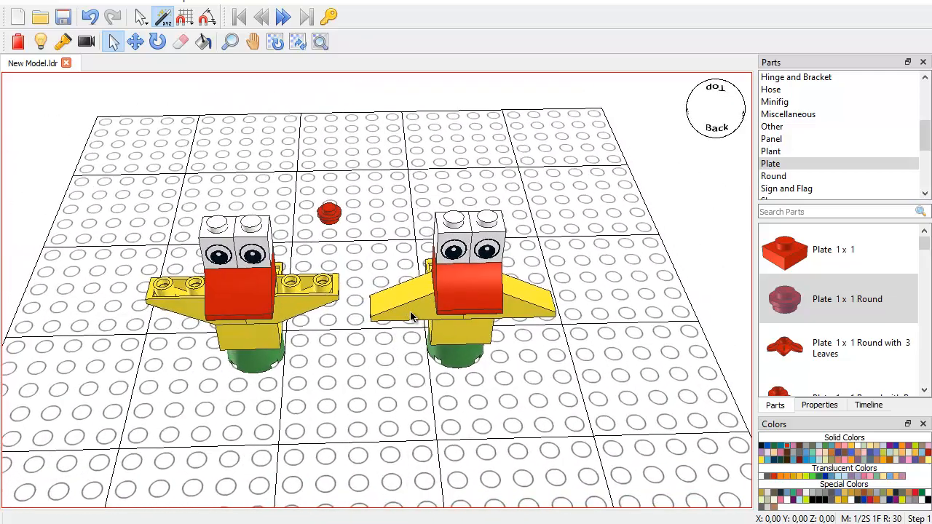
click(330, 215)
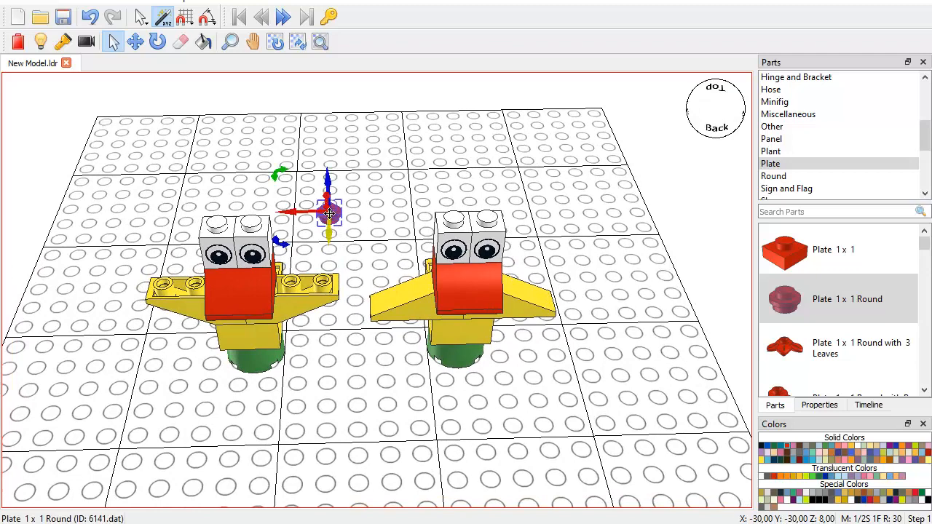
drag(330, 235, 438, 357)
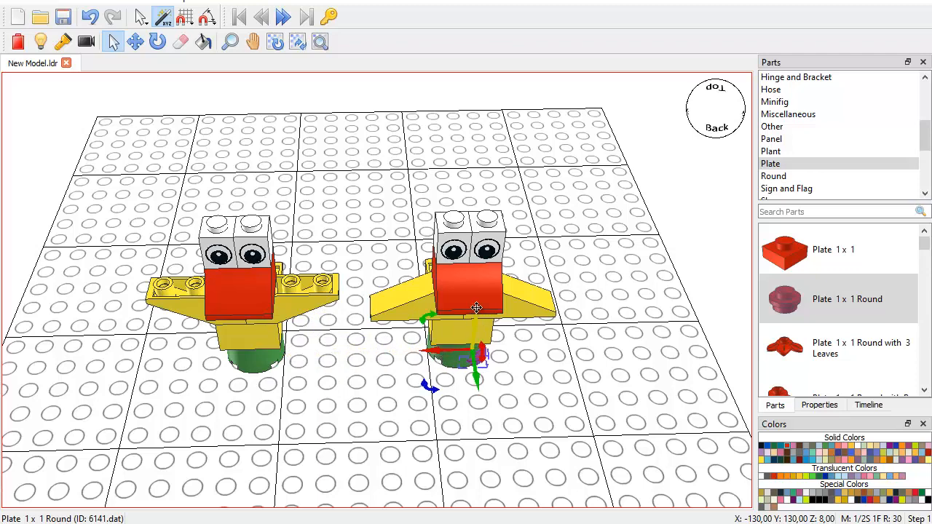
drag(475, 308, 486, 189)
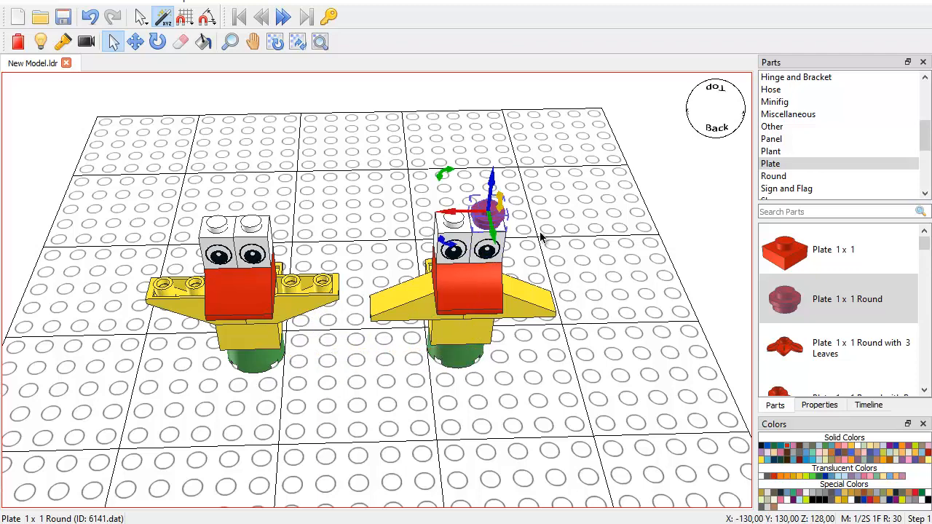
click(588, 243)
Step: Duplicate the stacked red round plate and shift the copy along X onto the adjacent eye brick, at X -110, Y 130, Z 128
click(507, 220)
right_click(495, 218)
click(557, 34)
drag(442, 216, 434, 209)
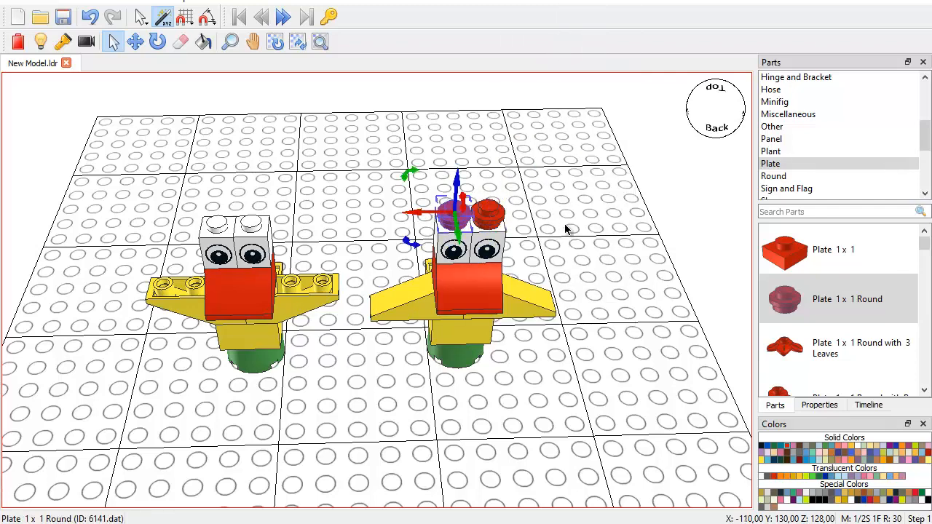
click(554, 228)
Step: Duplicate both red round plates together and shift the copies along X onto the other figure's eye bricks, with the active plate at X 30, Y 130, Z 128
click(488, 213)
ctrl+click(456, 215)
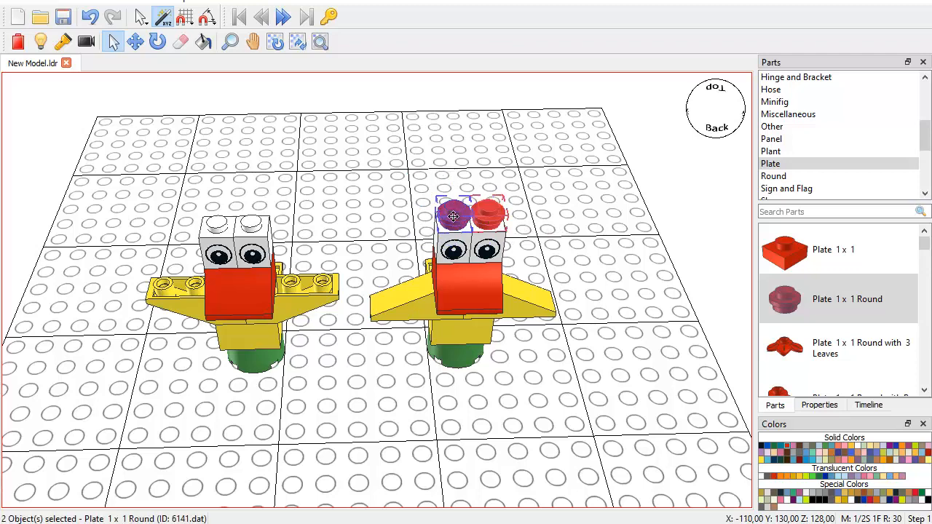
right_click(486, 221)
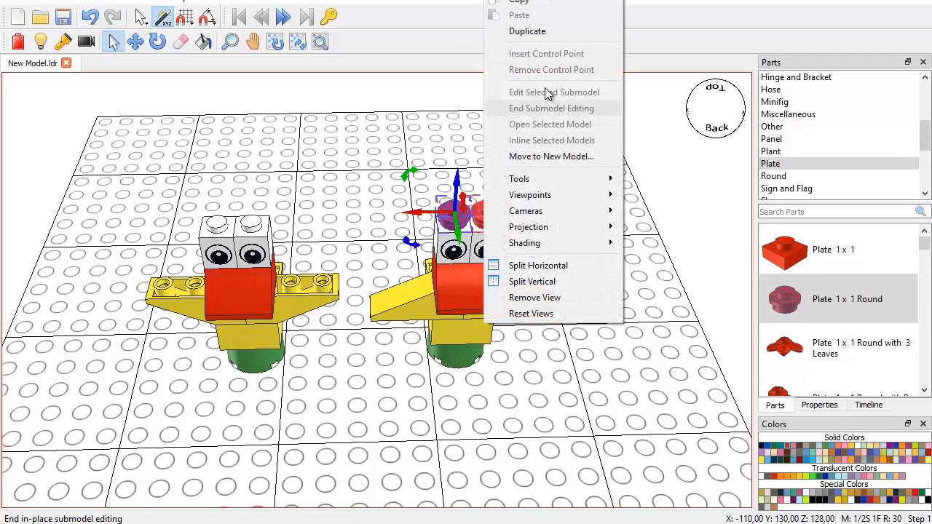
click(553, 32)
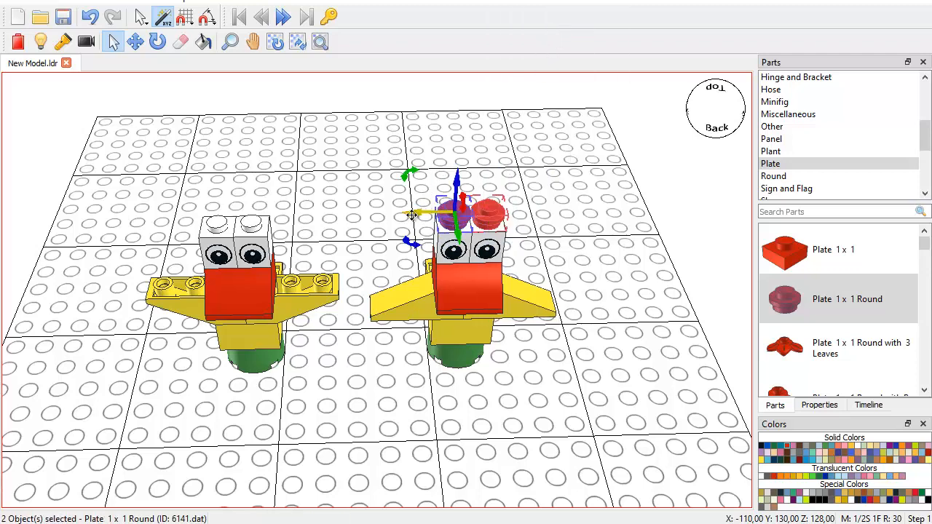
drag(412, 215, 166, 216)
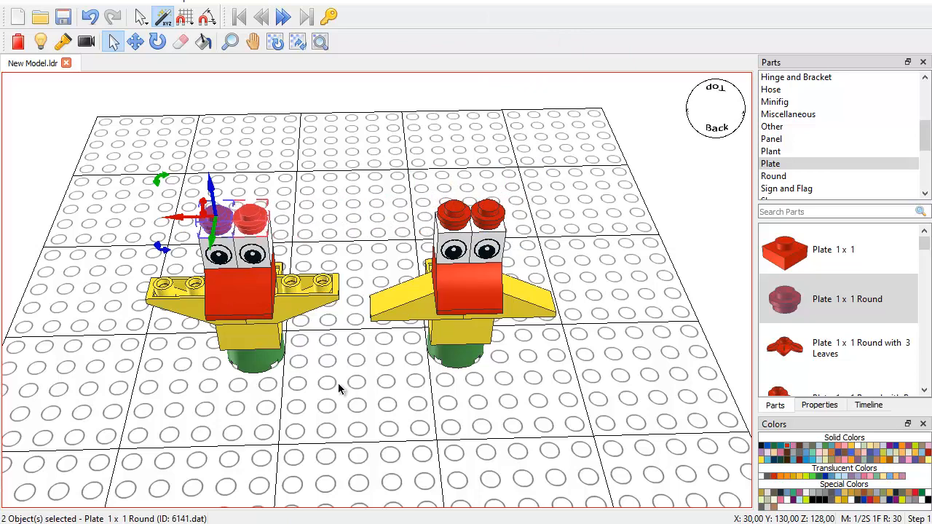
click(355, 407)
Step: Examine the two assembled figures up close from a low front view
scroll(375, 429, down, 1)
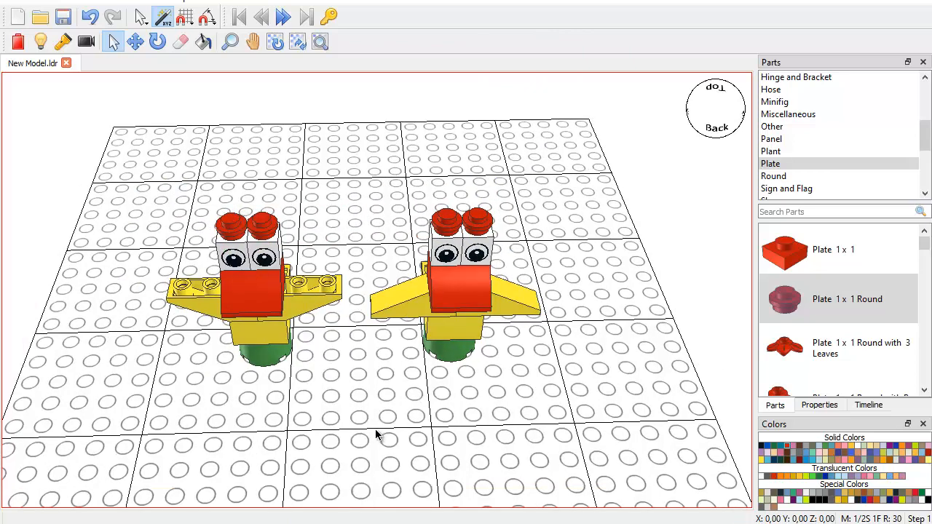
drag(375, 429, 370, 364)
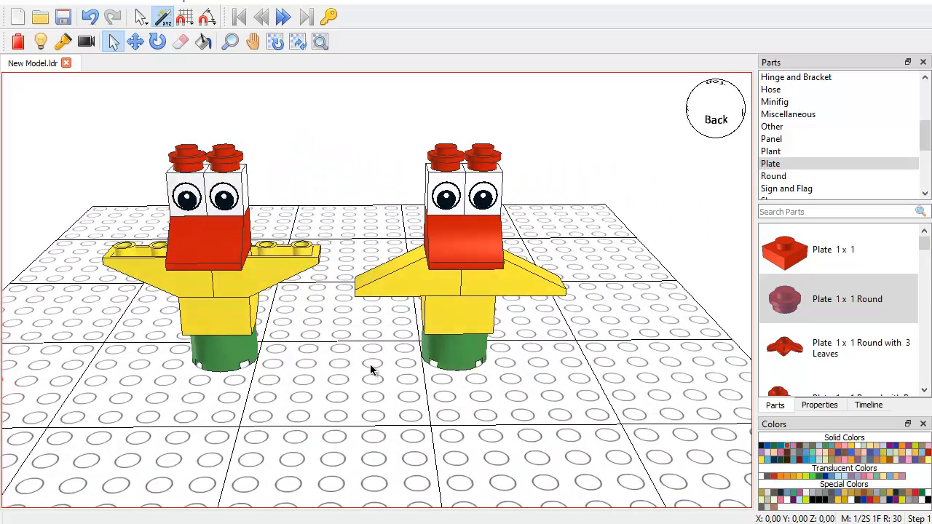
scroll(372, 375, up, 3)
alt+middle_drag(379, 397, 439, 431)
mouse_move(437, 429)
alt+mouse_down()
mouse_move(436, 416)
mouse_move(434, 429)
alt+mouse_up()
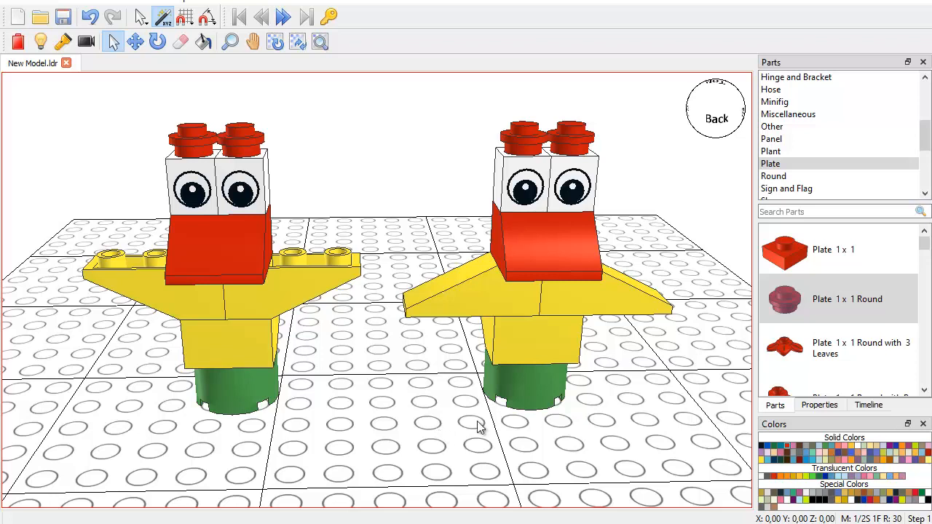